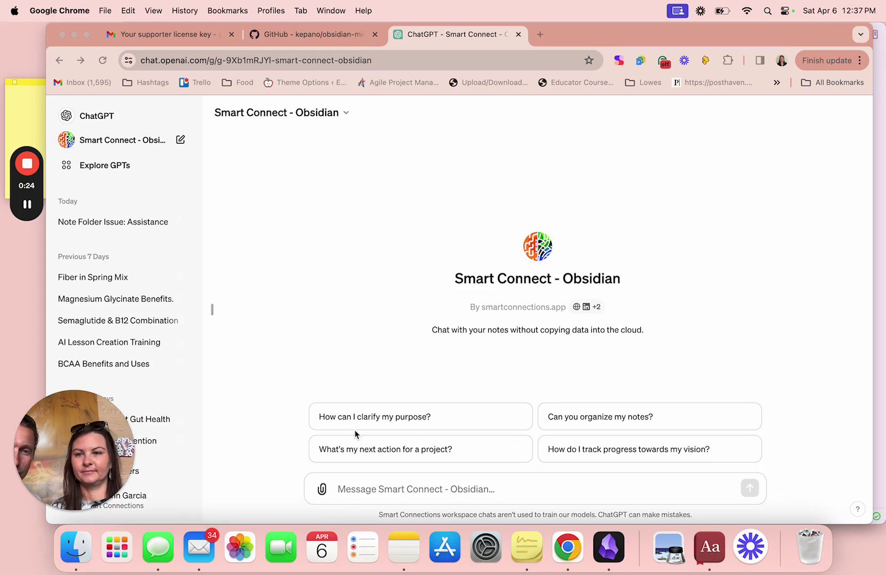
Bring the Obsidian 'Getting Started with Smart Connect' note in front of Chrome.
left_click(615, 534)
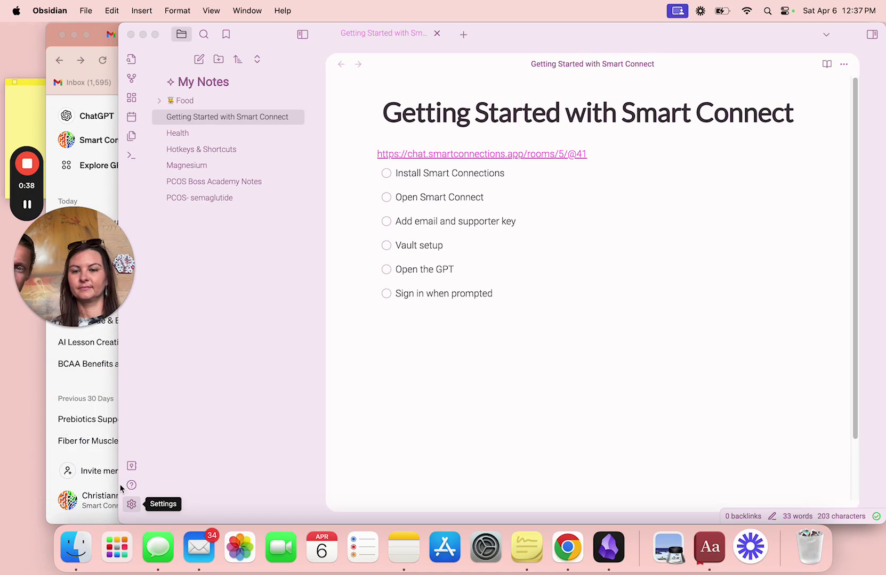
Turn on Obsidian's community plugins and browse the catalogue of 1,582 plugins.
left_click(139, 504)
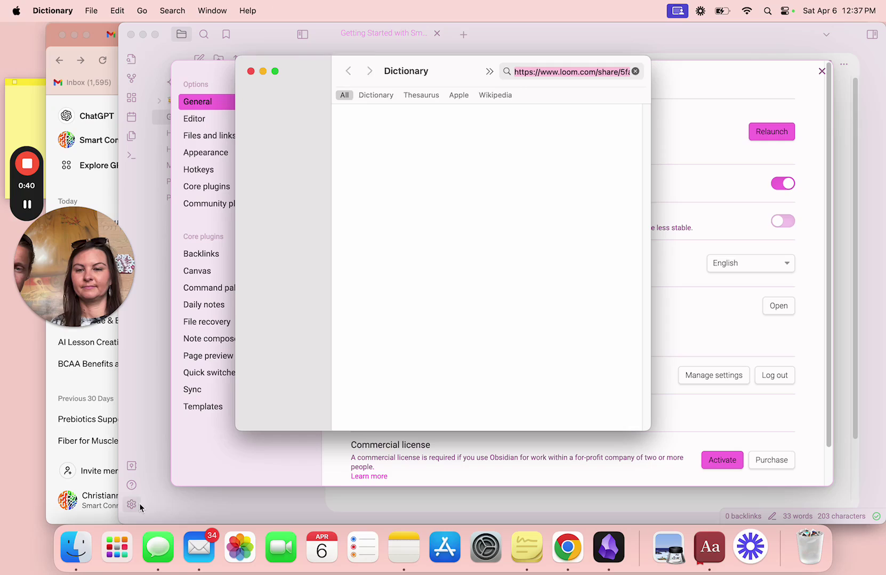
left_click(250, 71)
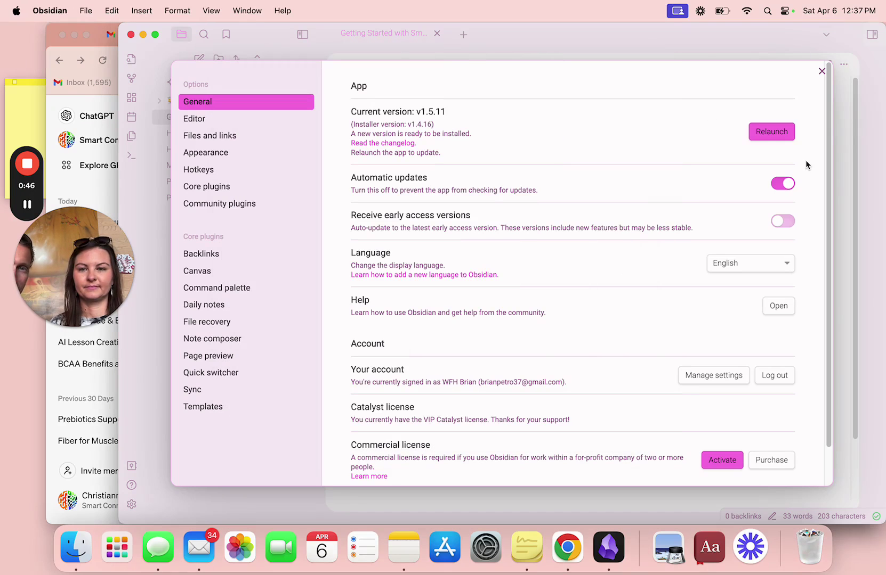
left_click(231, 205)
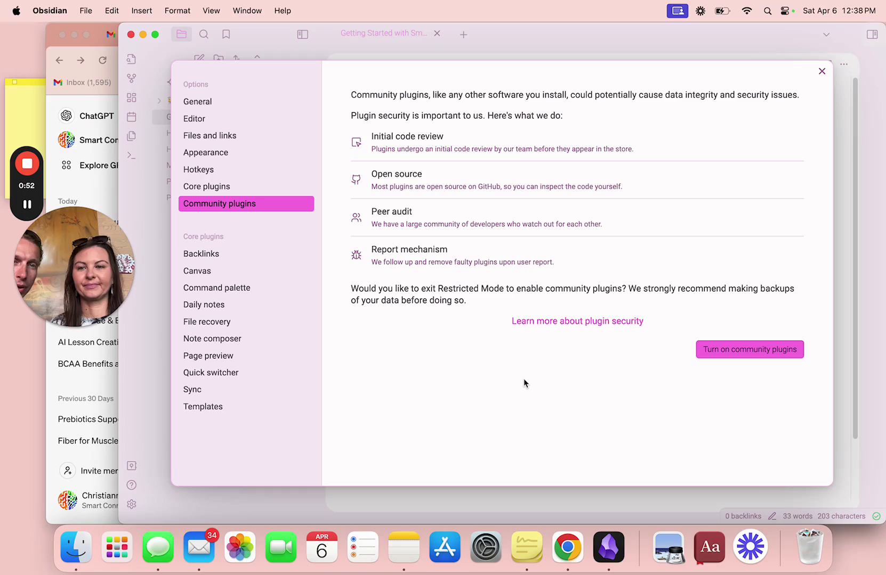
left_click(739, 355)
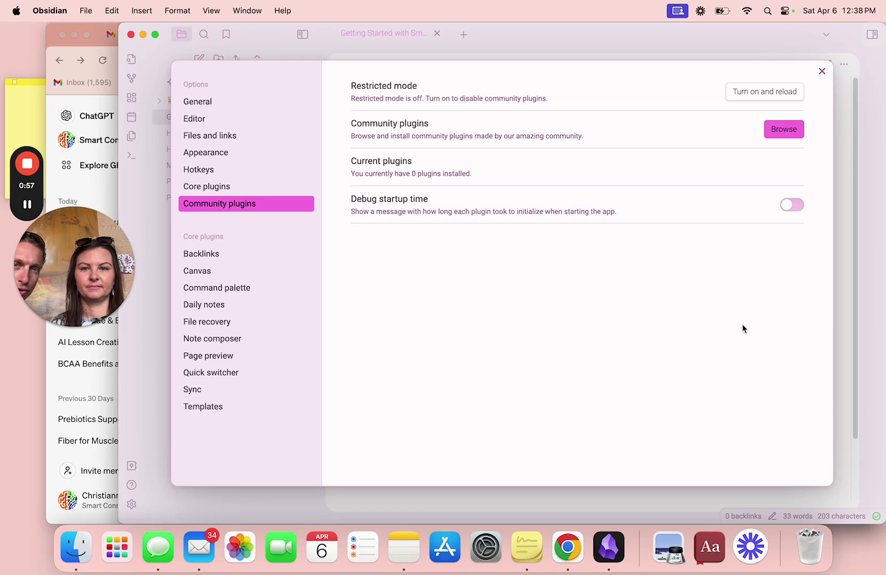
left_click(777, 133)
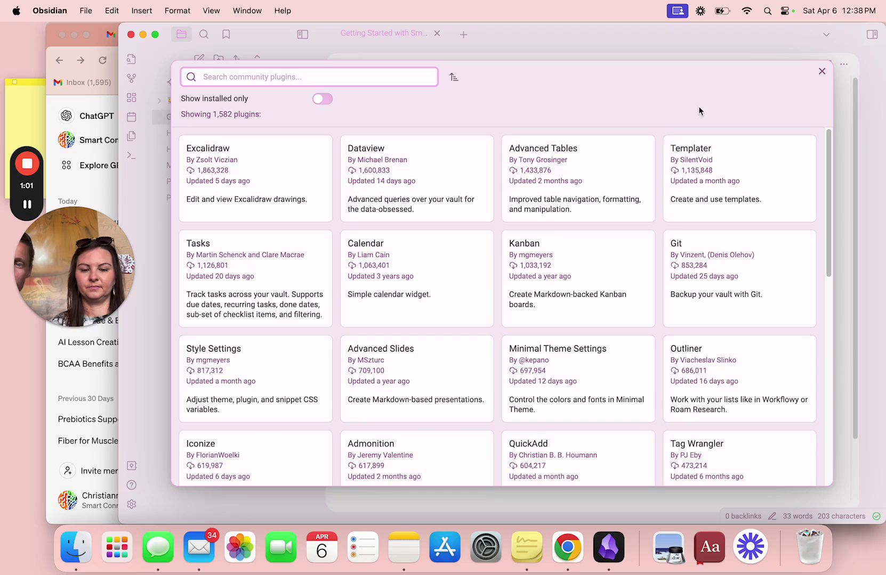
Search 'sma', then install and enable the Smart Connections plugin (version 2.0.138).
type("sma")
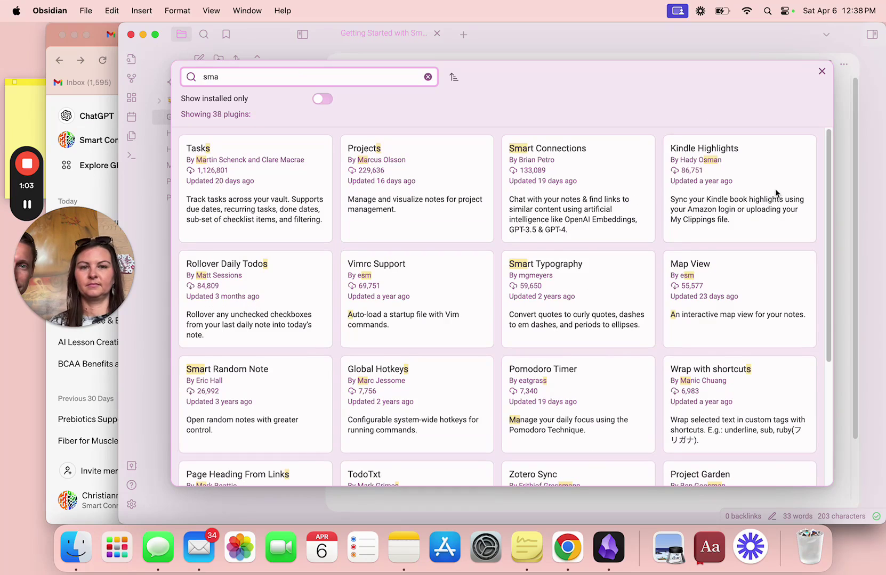
left_click(599, 179)
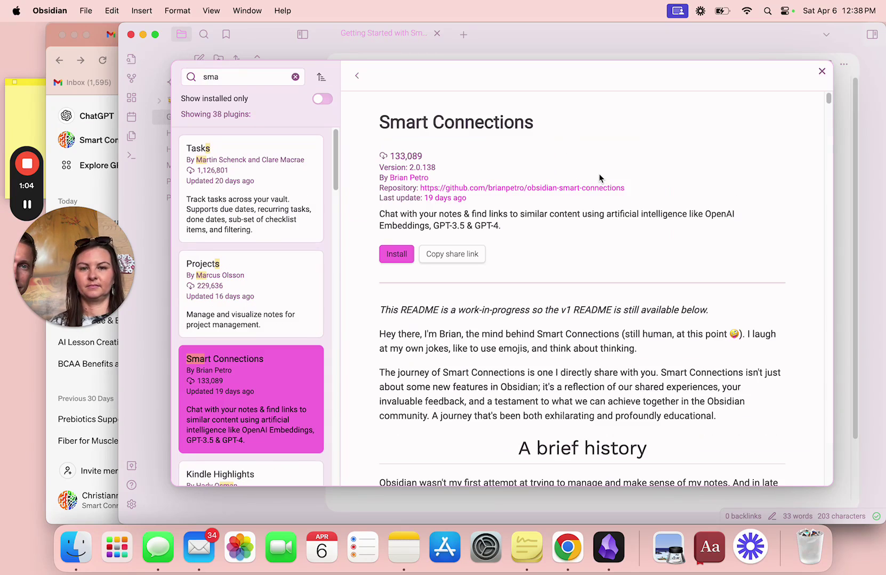
left_click(396, 255)
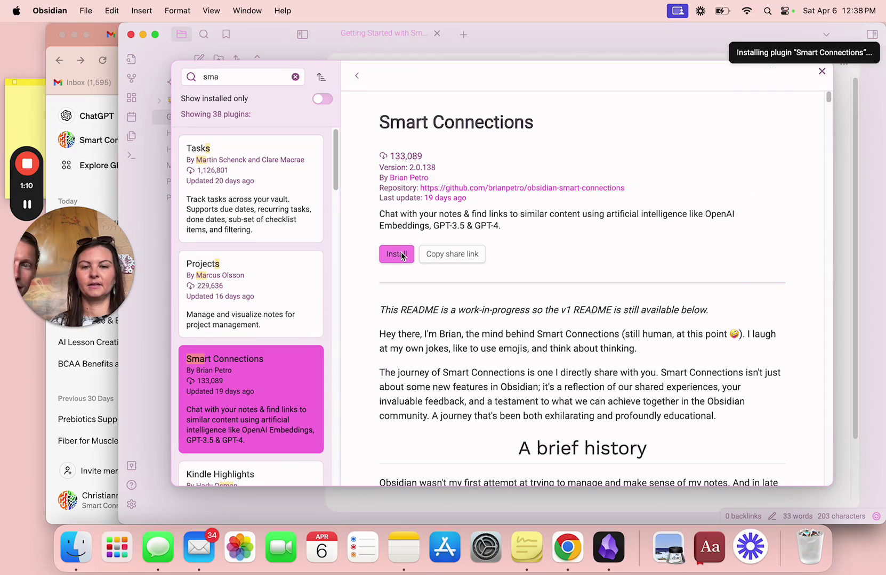
left_click(398, 255)
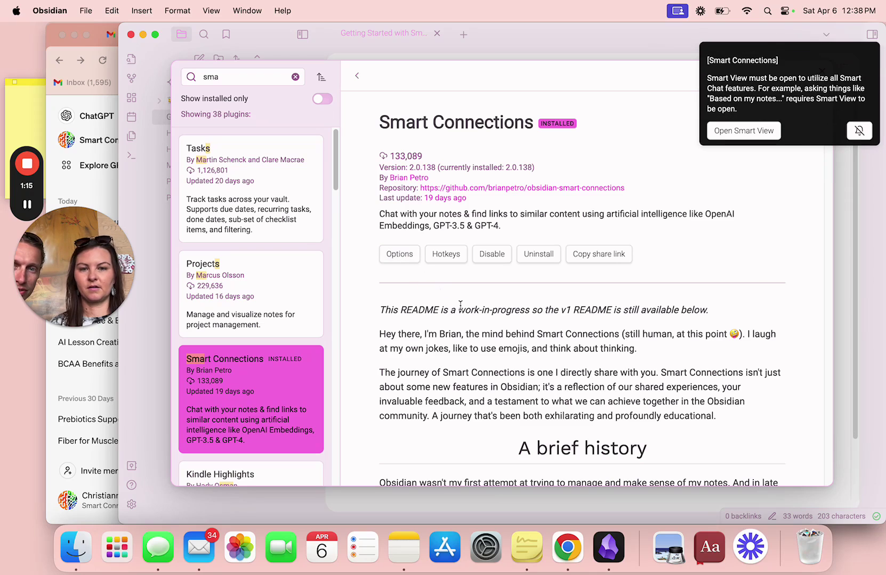
Paste the supporter license key into Smart Connections settings and upgrade the plugin to v2.1.
left_click(403, 257)
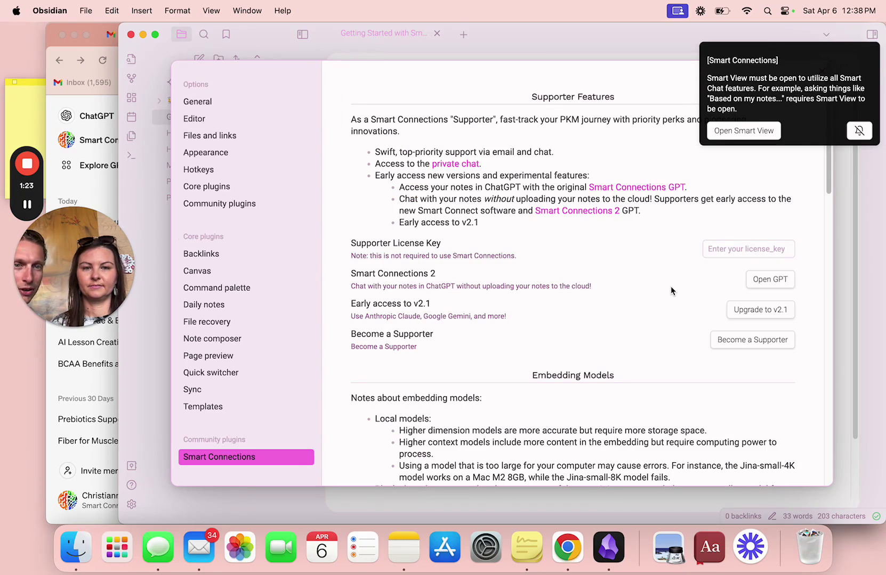
left_click(724, 249)
key("super+v")
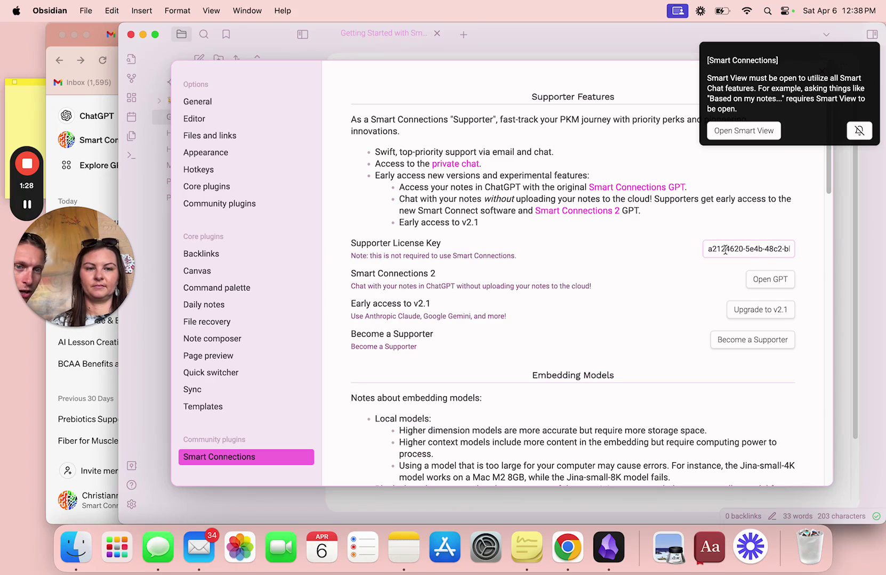
left_click(757, 310)
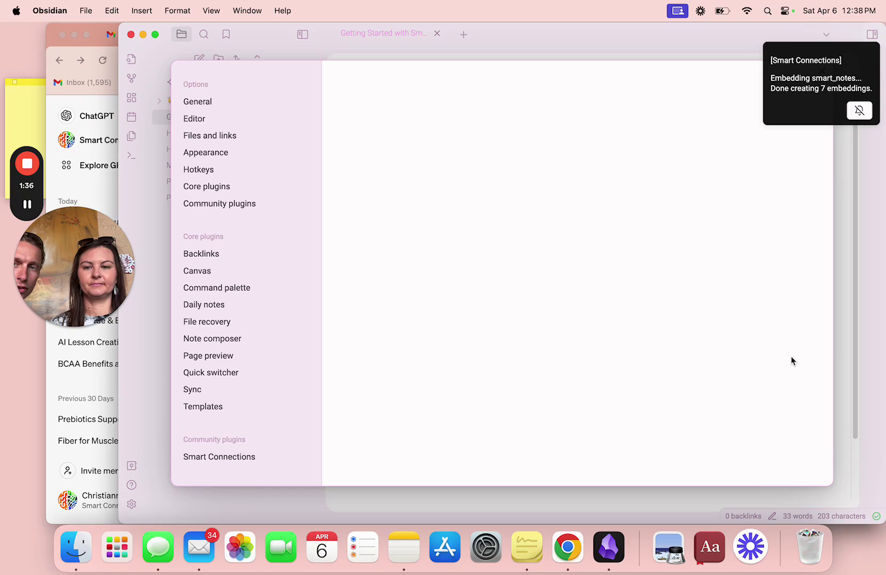
left_click(203, 459)
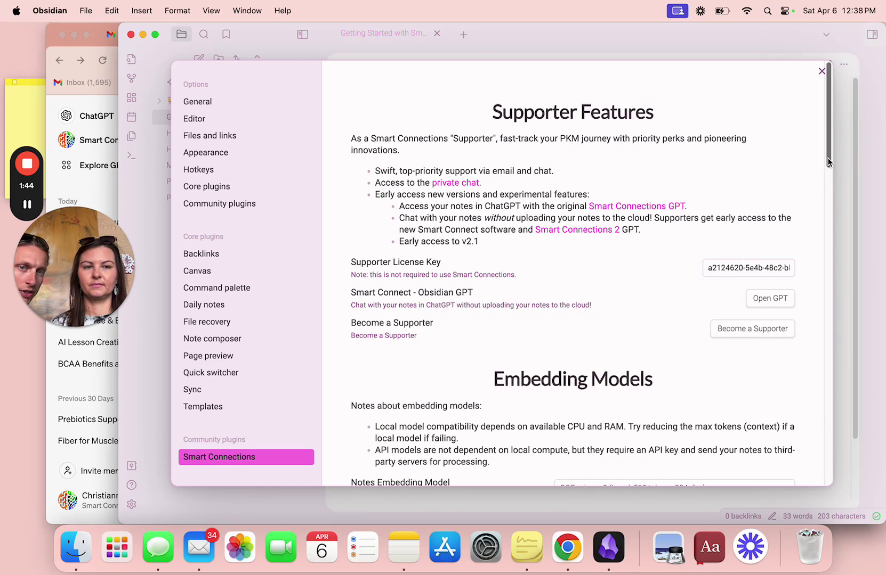
left_click_drag(828, 161, 829, 192)
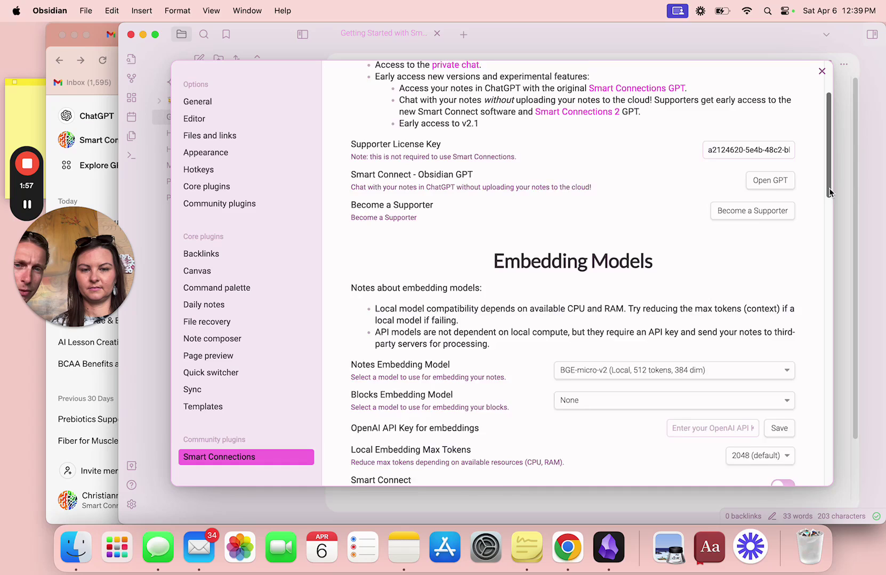
left_click_drag(829, 192, 833, 228)
left_click_drag(833, 228, 833, 301)
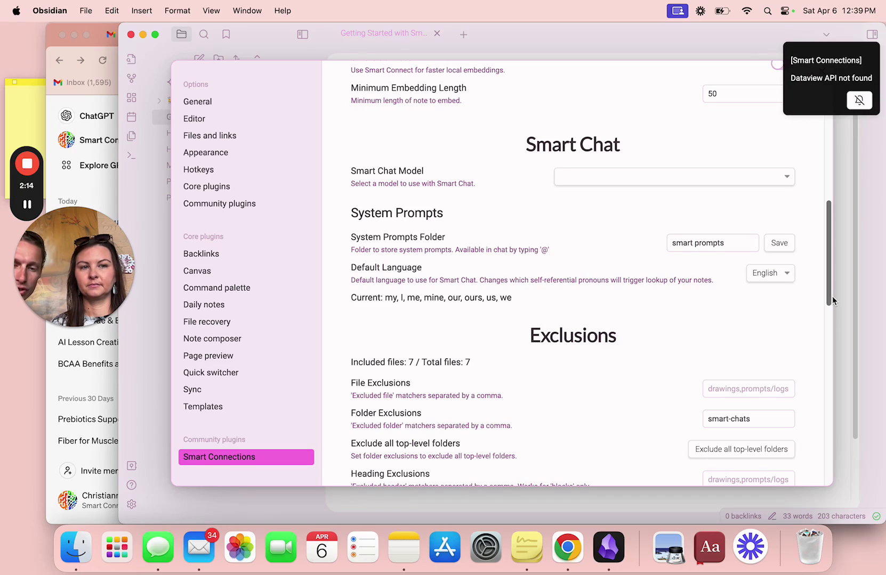
key("super+space")
type("sm")
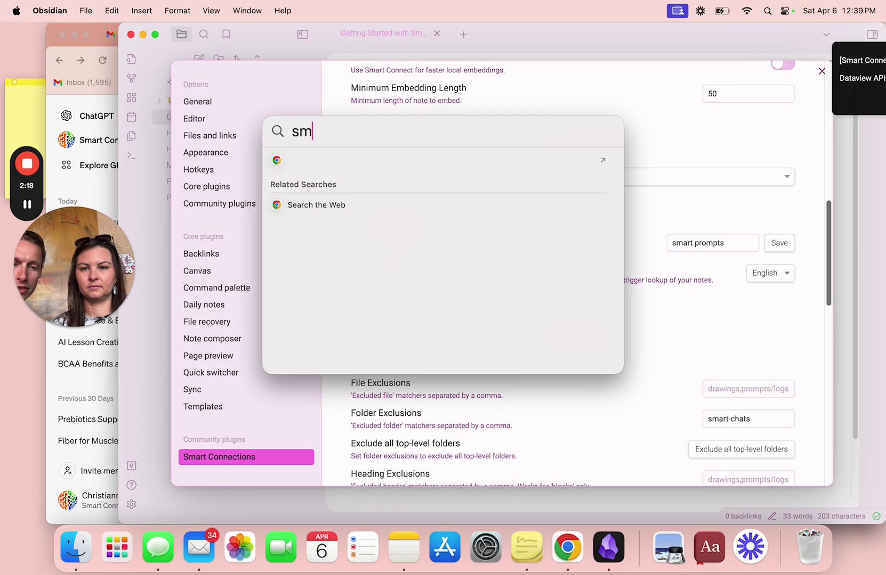
type("art")
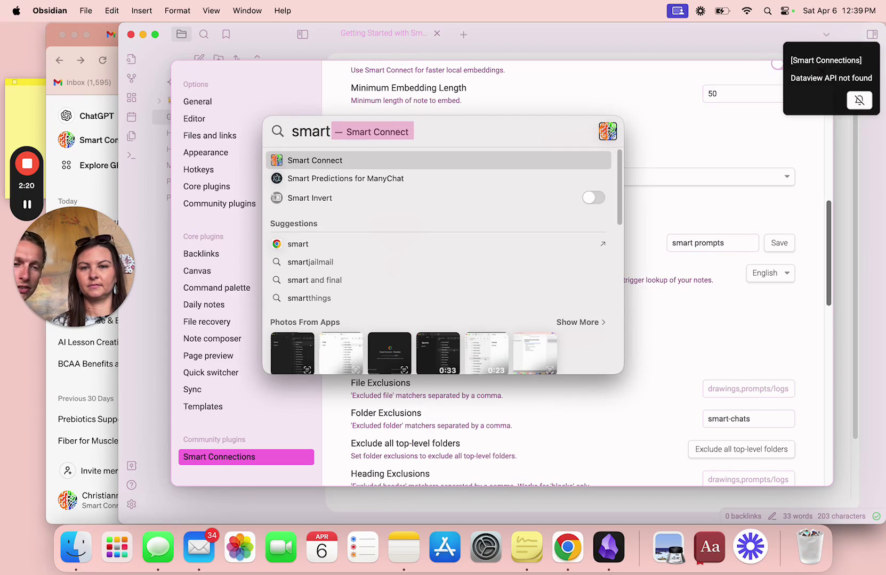
key("Return")
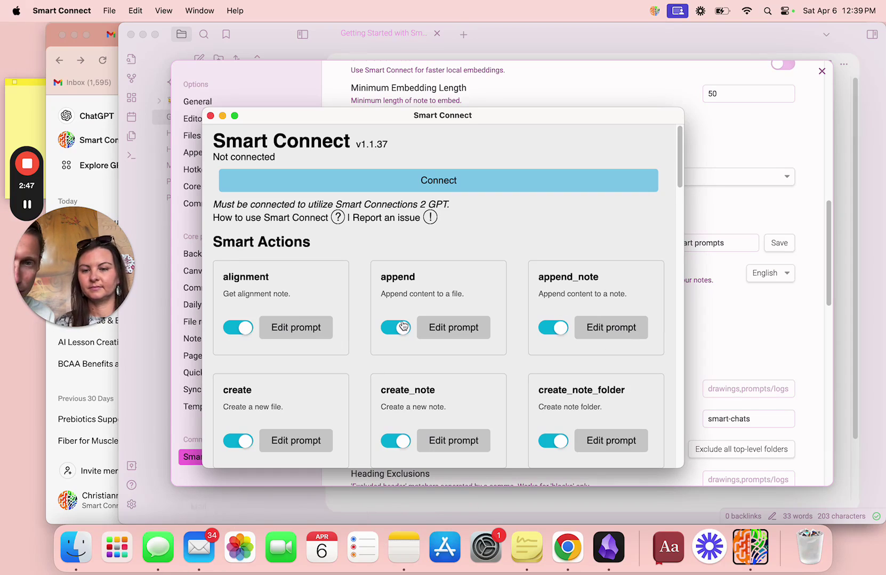
Quit Smart Connect and browse to Application Support in Finder.
right_click(746, 541)
left_click(749, 502)
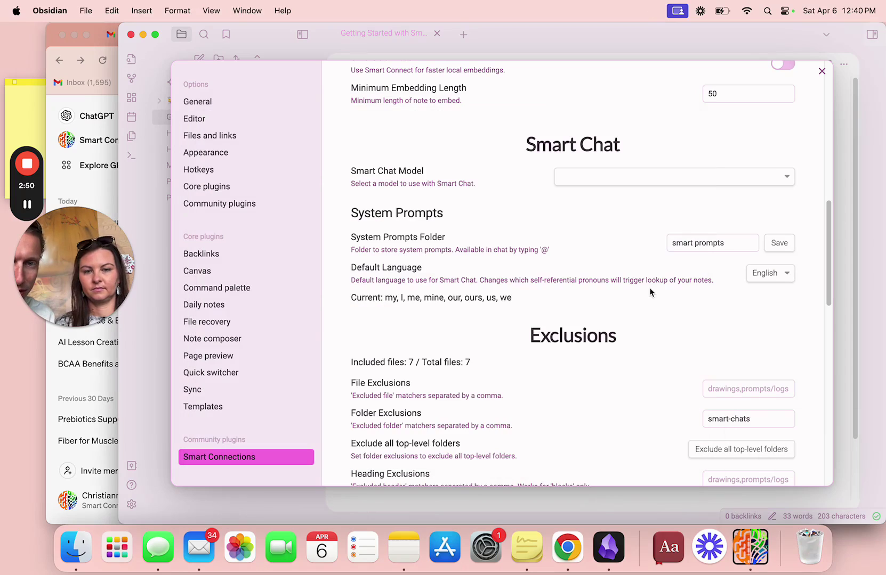
left_click(76, 549)
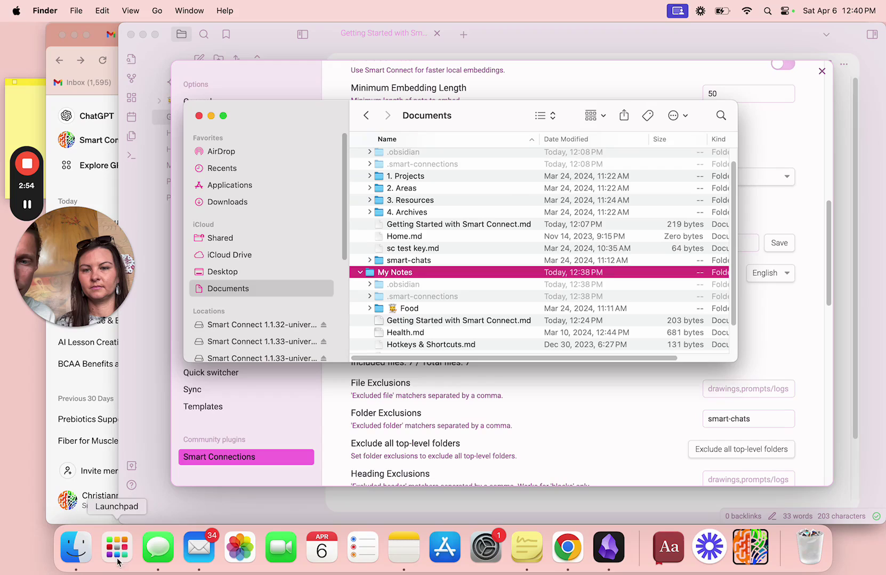
scroll(533, 296, "down", 3)
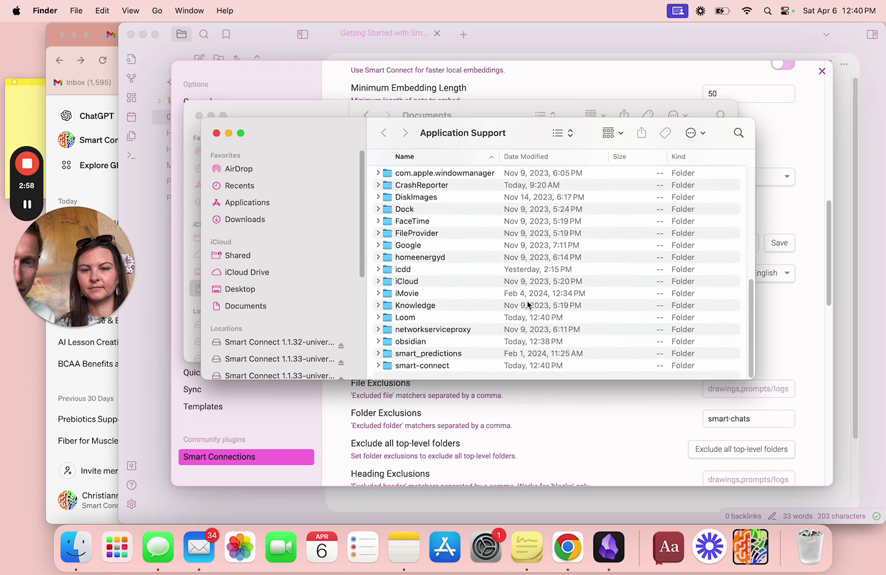
Move the smart-connect folder to the Trash and relaunch Smart Connect.
left_click(450, 369)
right_click(451, 373)
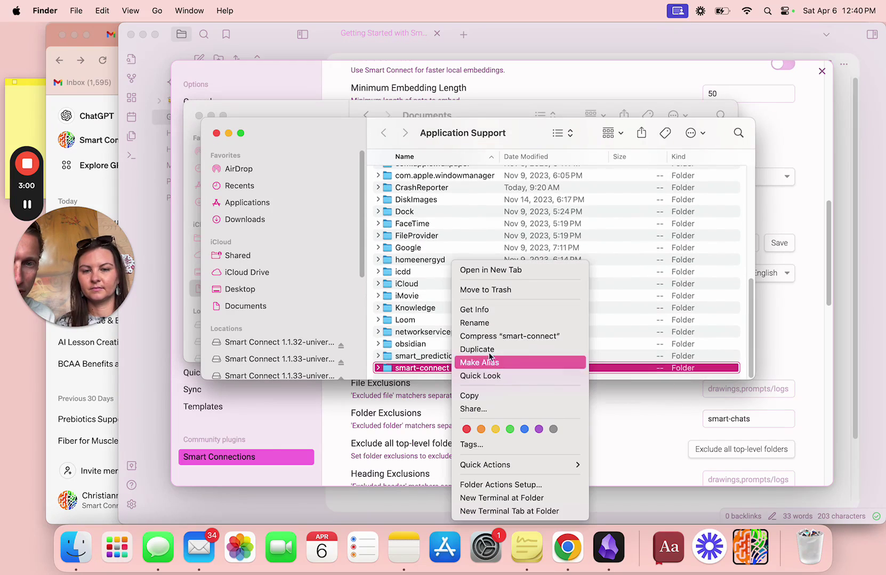
left_click(512, 292)
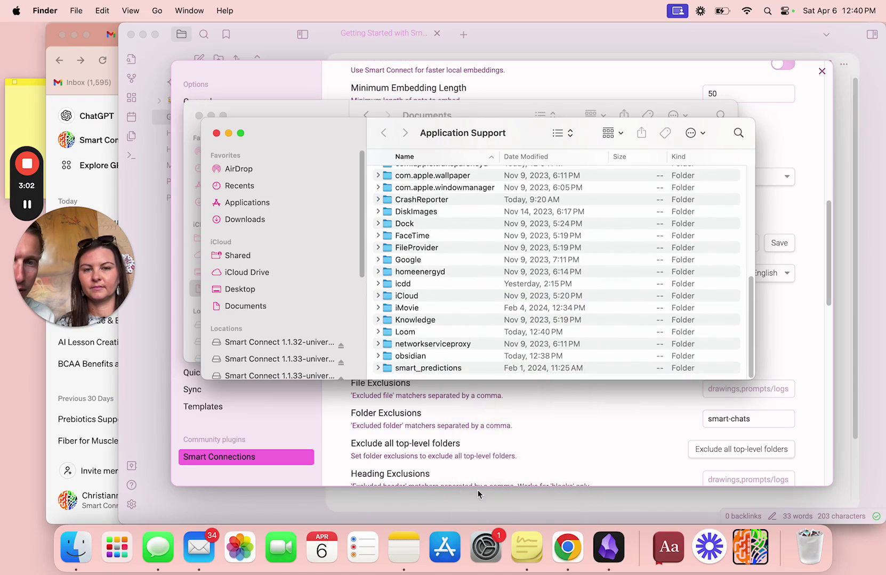
left_click(745, 550)
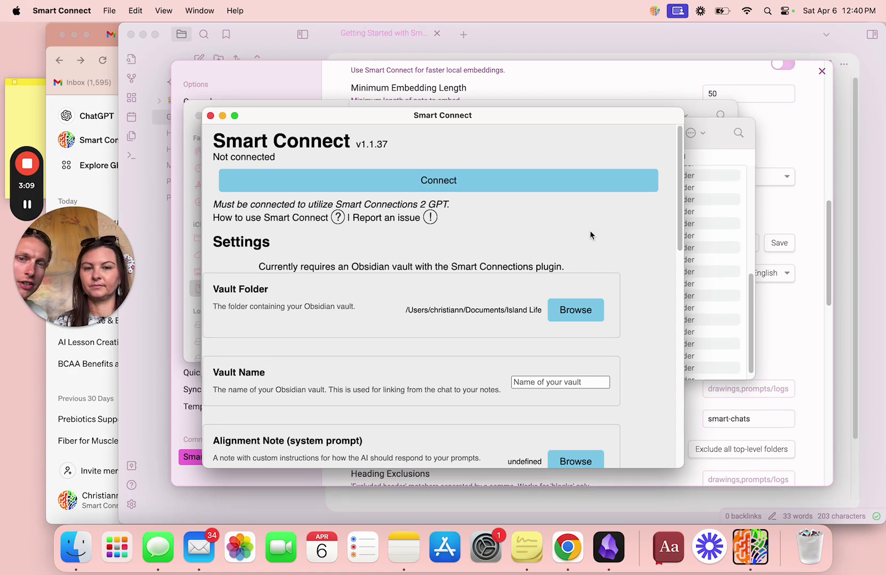
Set Smart Connect's Vault Folder to the Documents/My Notes vault.
left_click(575, 311)
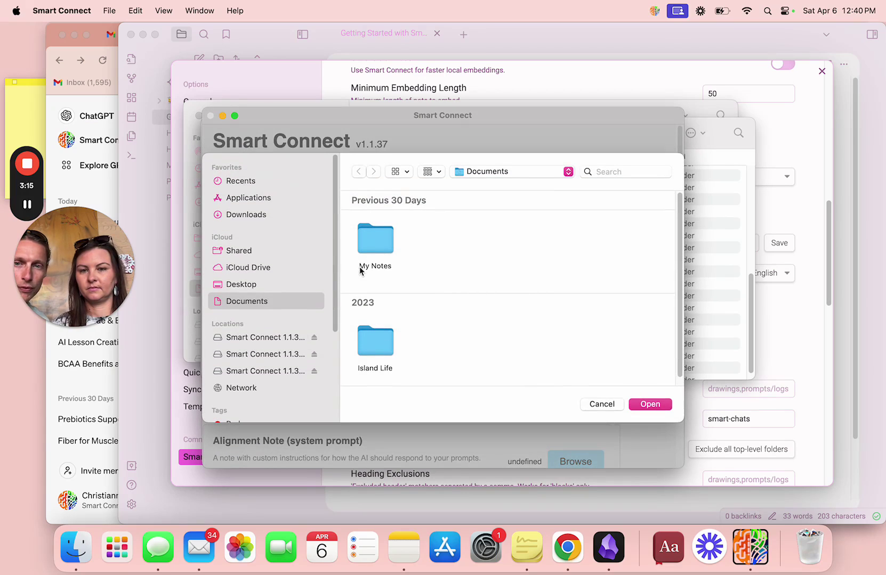
left_click(367, 248)
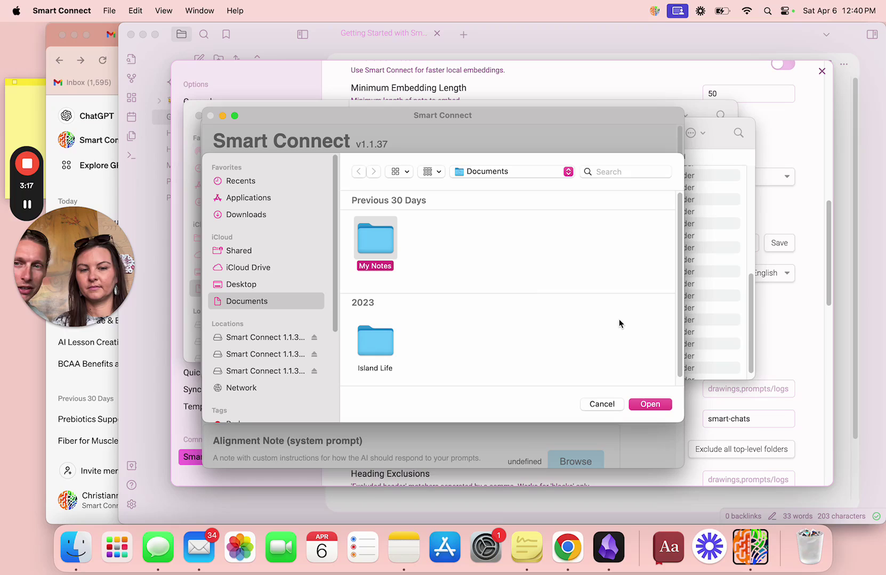
left_click(649, 405)
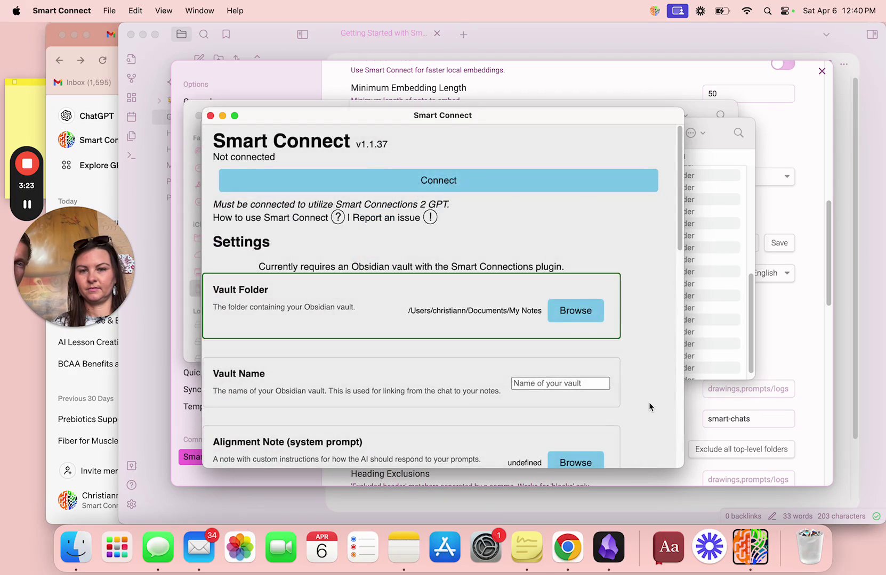
Enter 'My Notes' as the Vault Name.
scroll(508, 326, "down", 10)
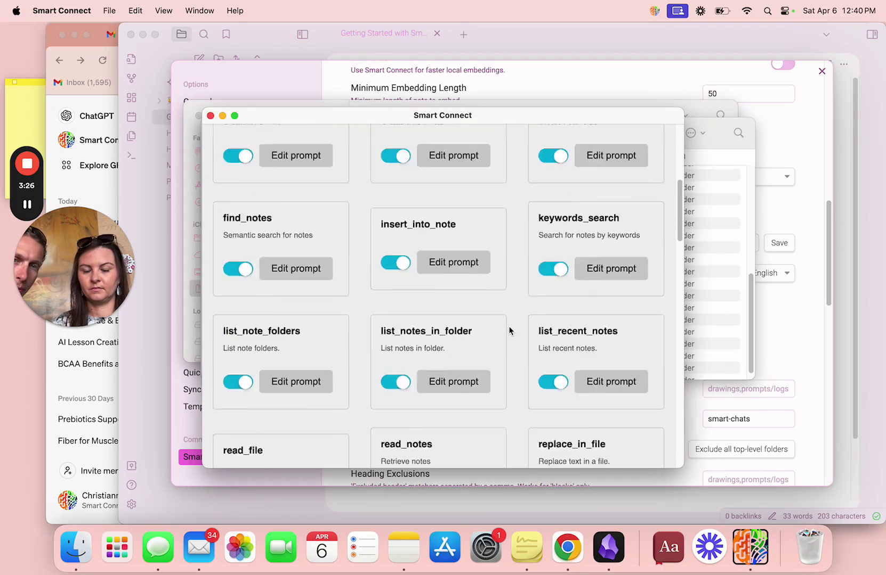
scroll(509, 331, "down", 8)
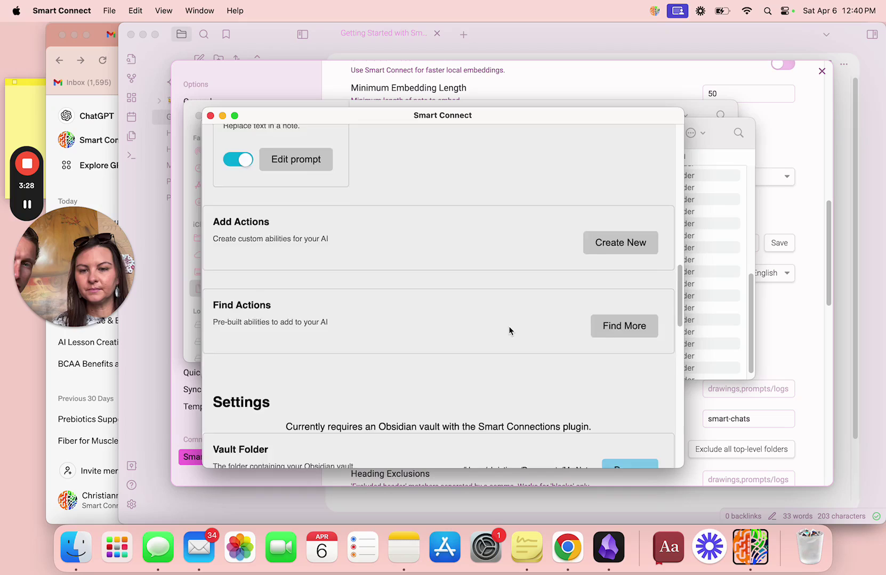
left_click(557, 354)
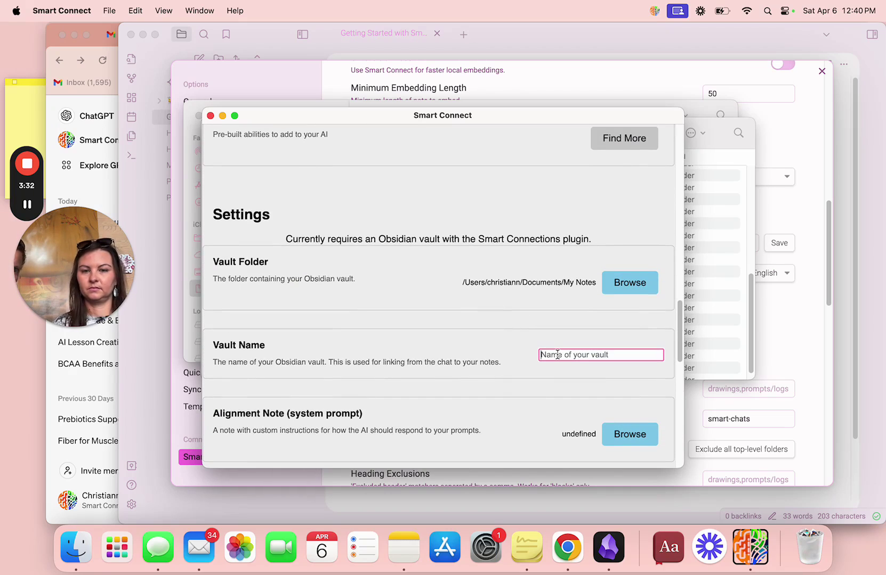
type("My Notes")
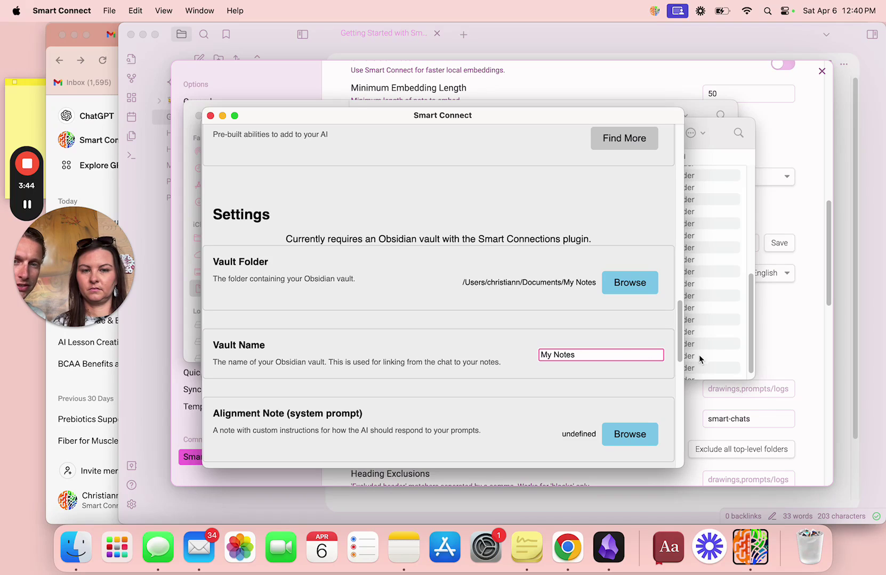
left_click_drag(681, 329, 681, 353)
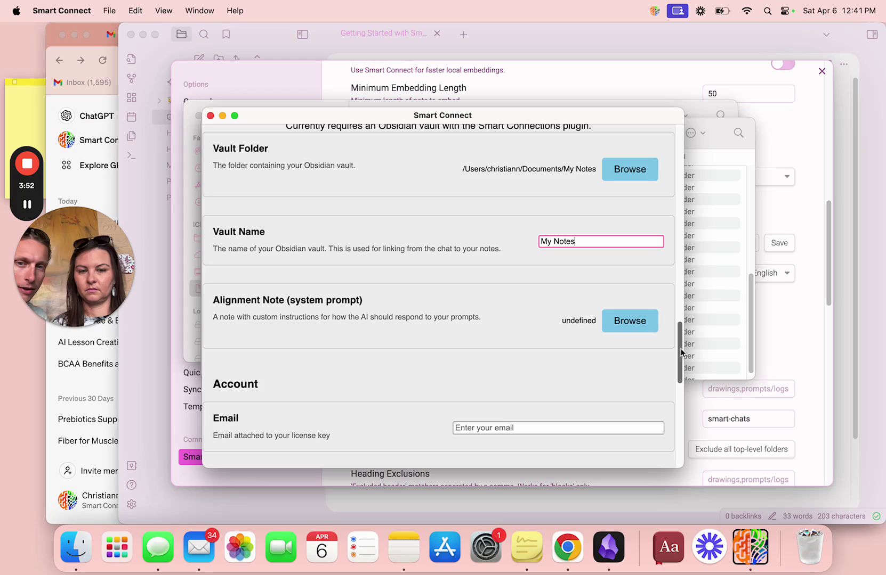
left_click_drag(680, 353, 680, 381)
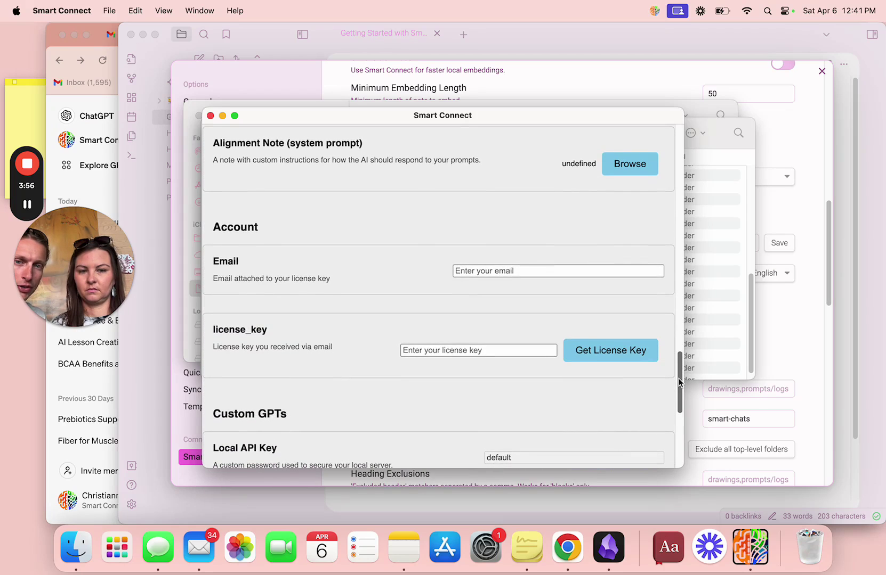
Enter the account email and paste the supporter license key into Smart Connect's Account fields.
left_click(559, 271)
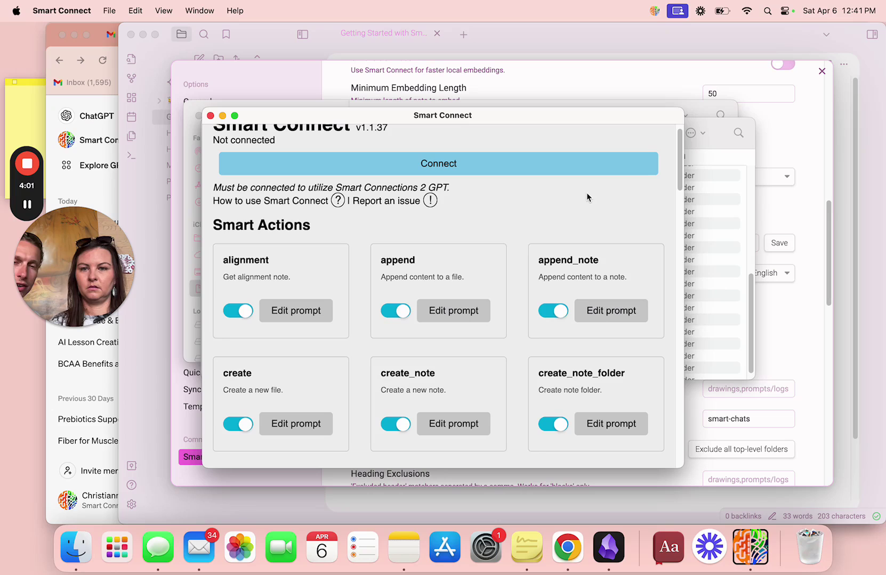
scroll(678, 170, "up", 1)
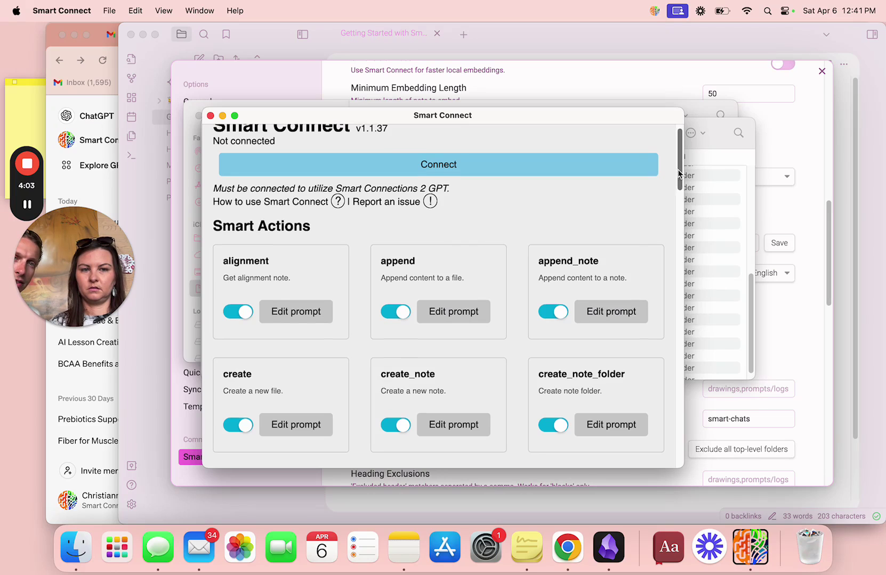
left_click_drag(678, 173, 685, 420)
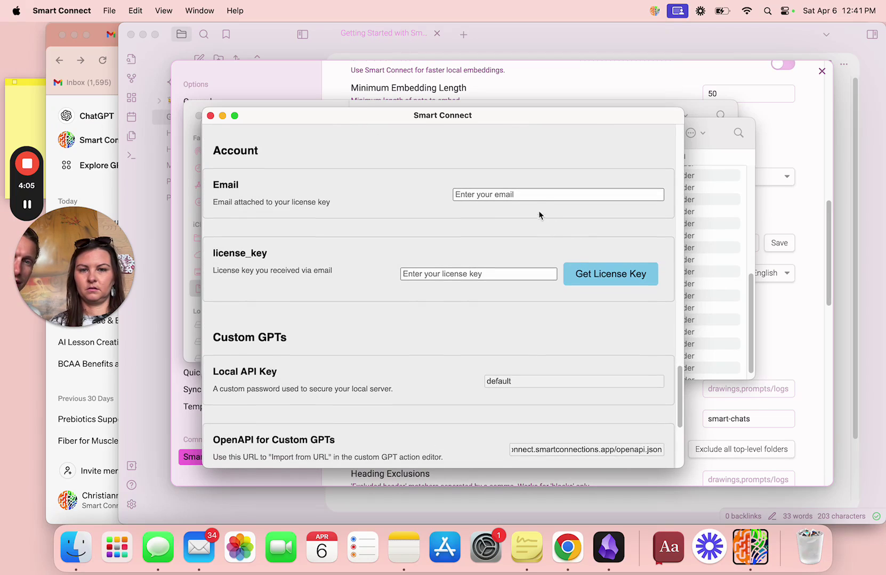
left_click(534, 195)
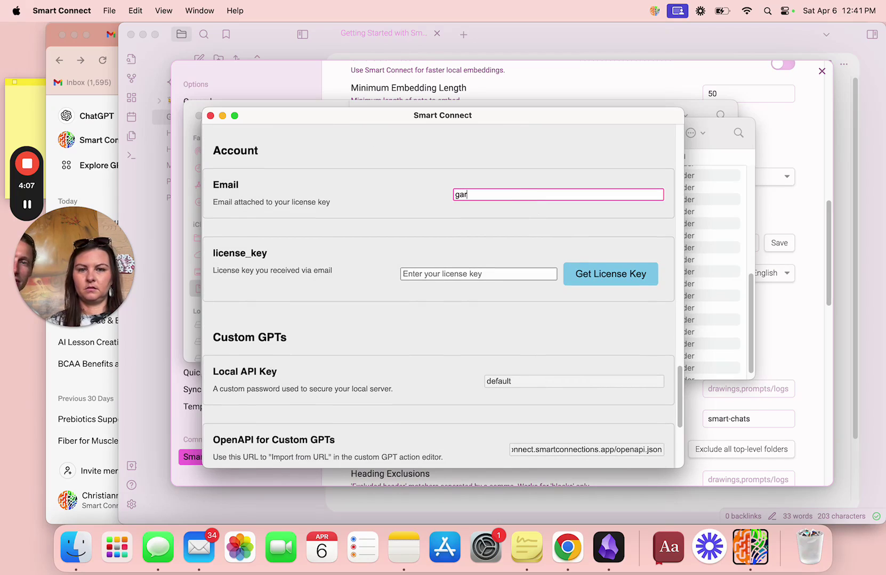
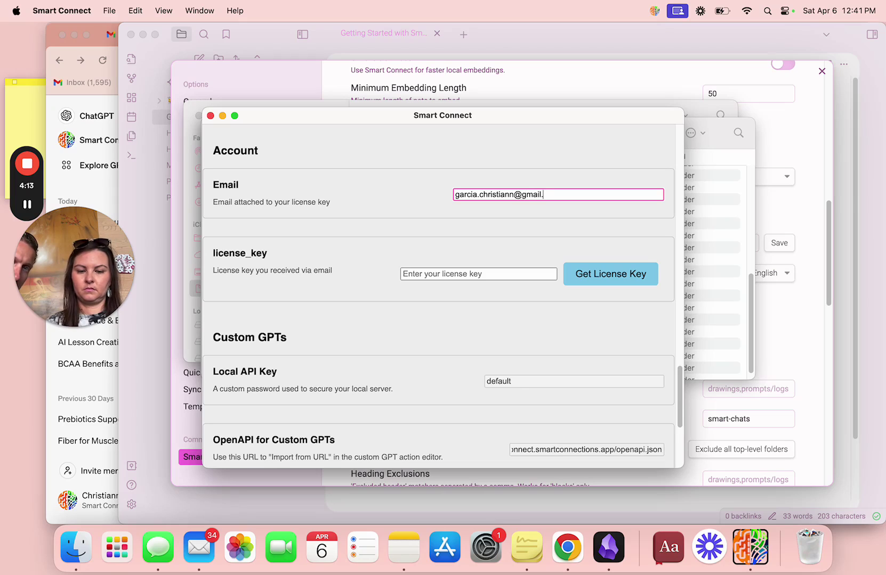
left_click(515, 273)
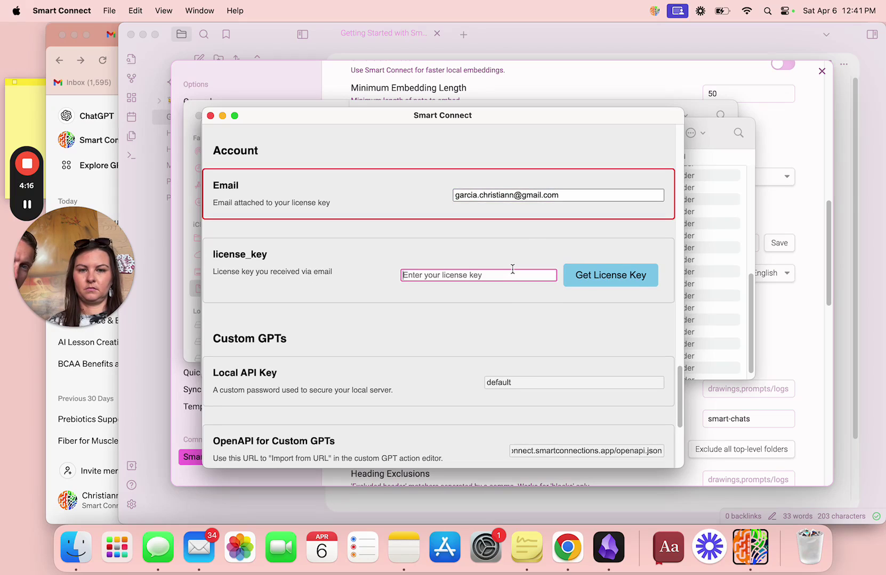
key("super+v")
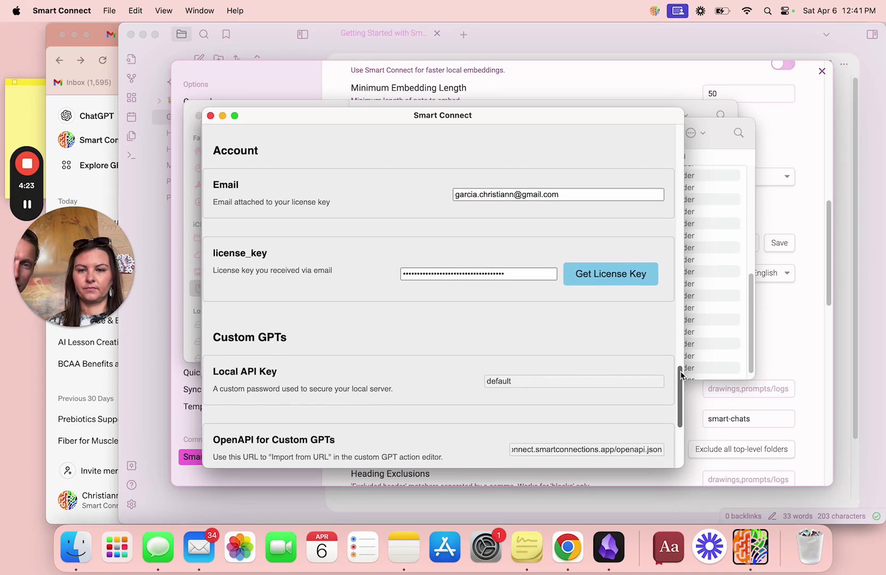
left_click_drag(679, 371, 670, 121)
left_click(515, 181)
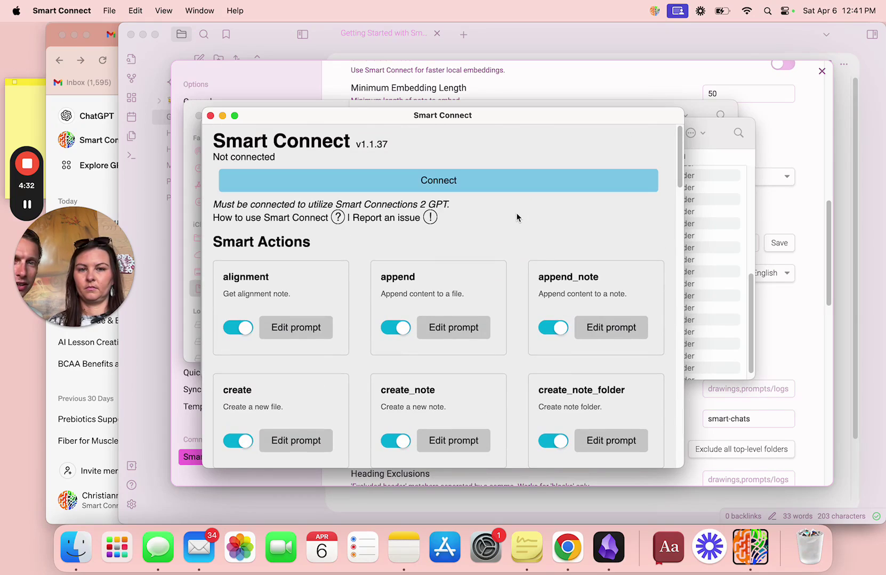
left_click(465, 181)
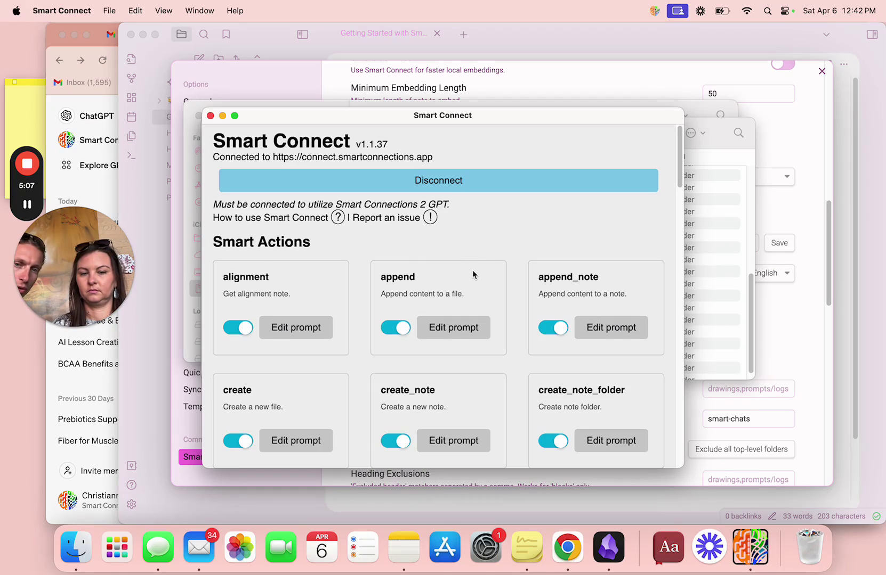
Ask the Smart Connect GPT to 'list my notes', then start signing in to connect.smartconnections.app.
left_click(563, 545)
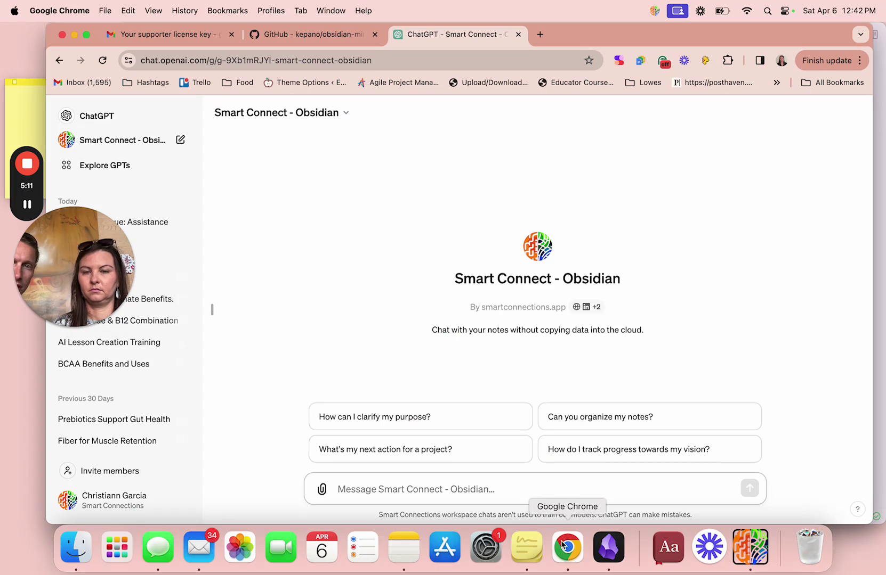
left_click(213, 311)
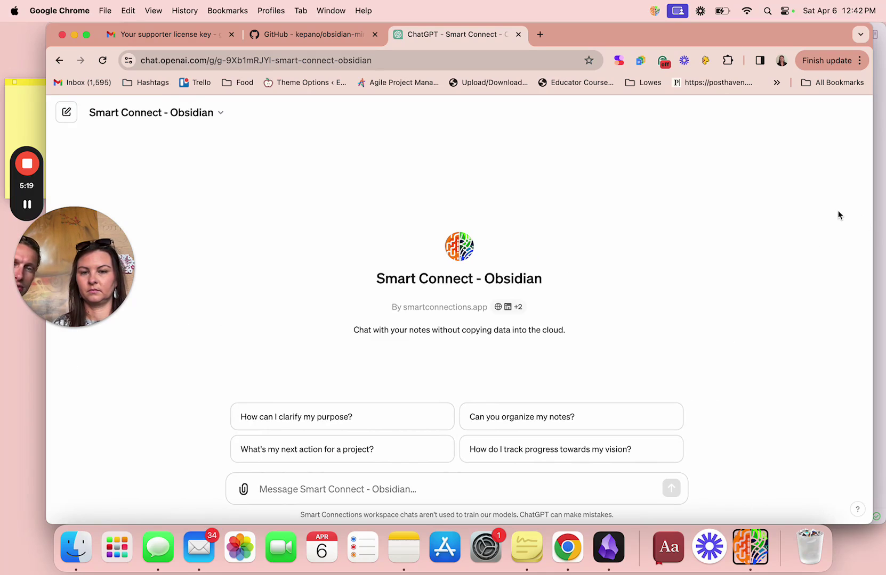
left_click(364, 498)
type("list")
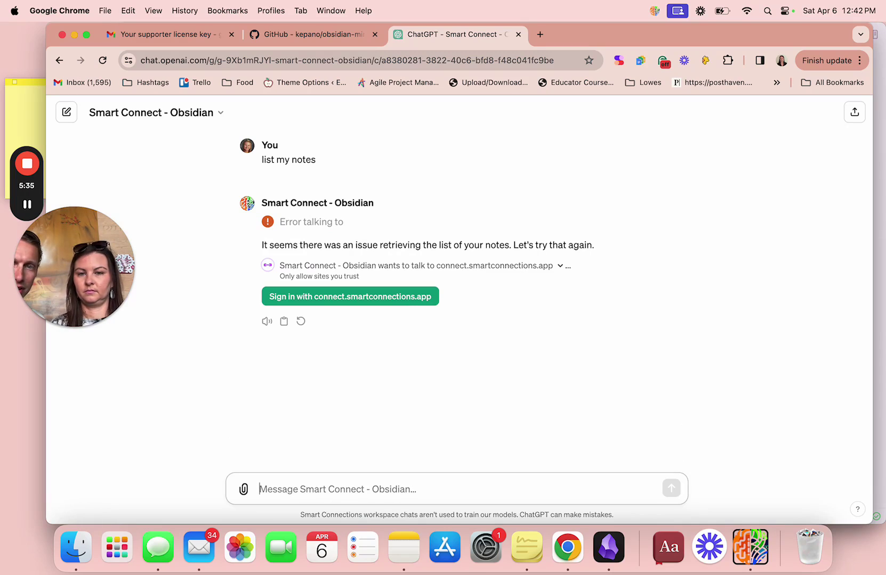
left_click(422, 303)
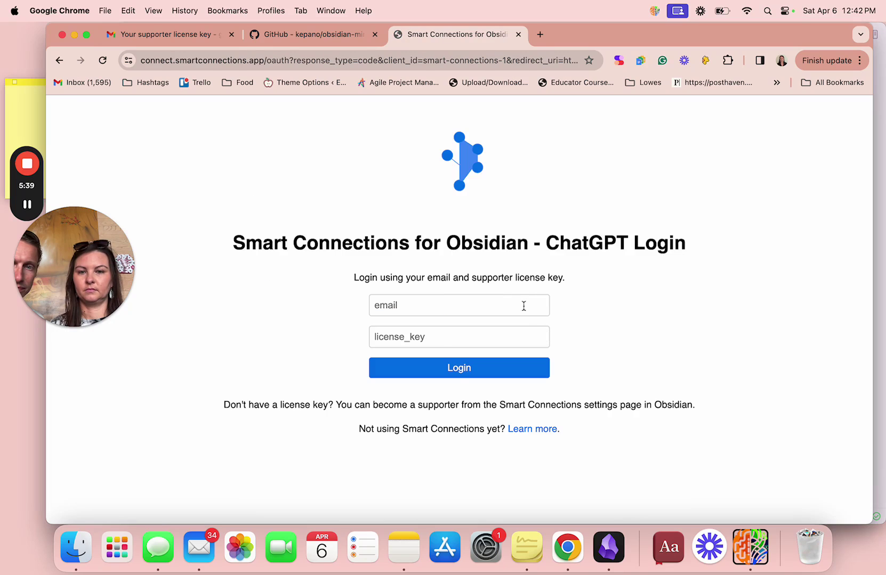
Log in with the account email and pasted license key, saving the credentials in Chrome.
left_click(521, 302)
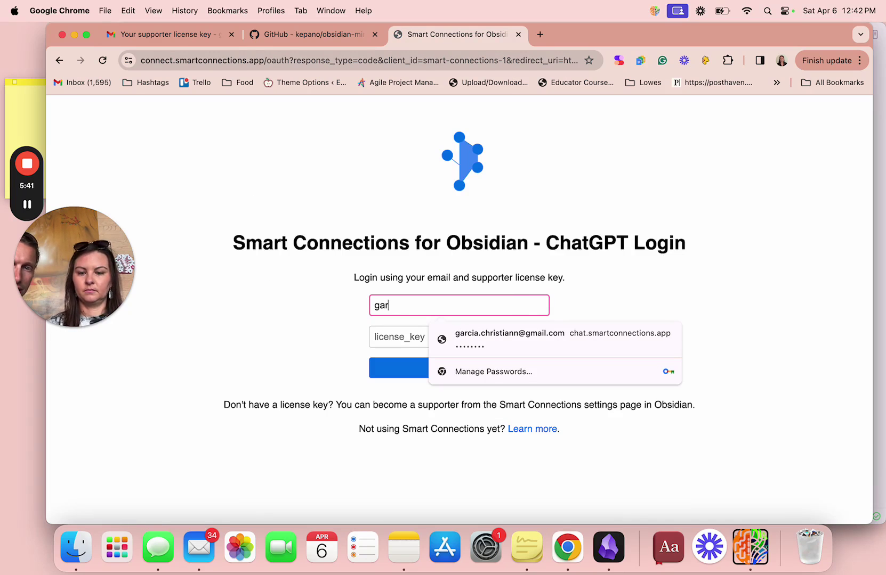
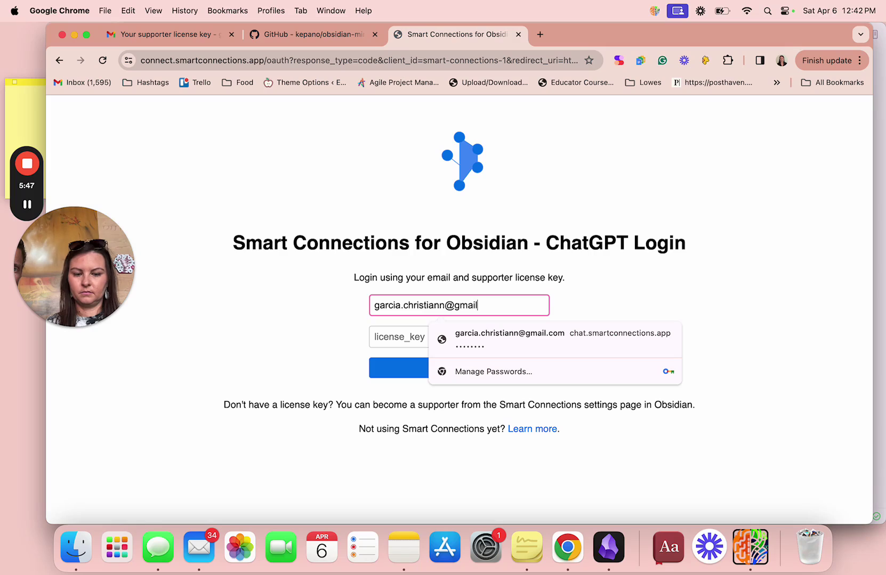
left_click(406, 337)
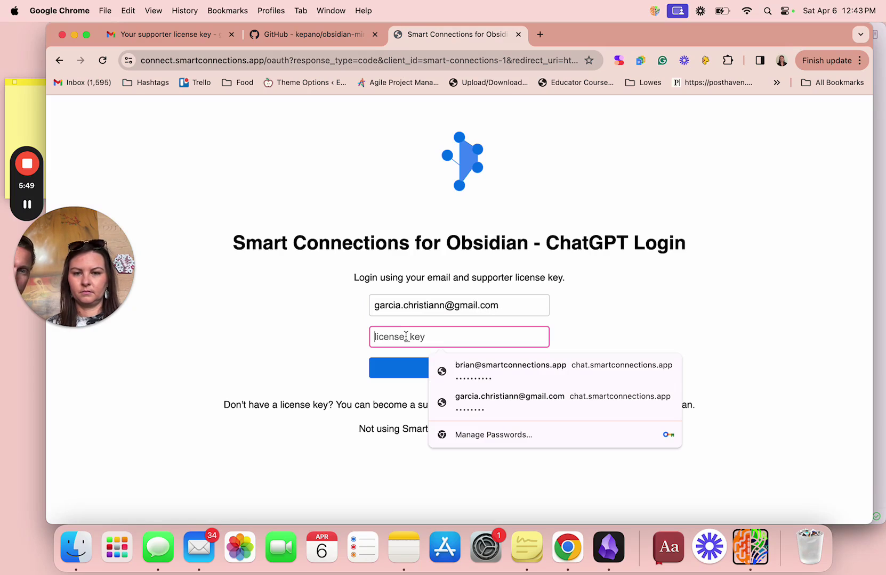
key("super+v")
left_click(434, 375)
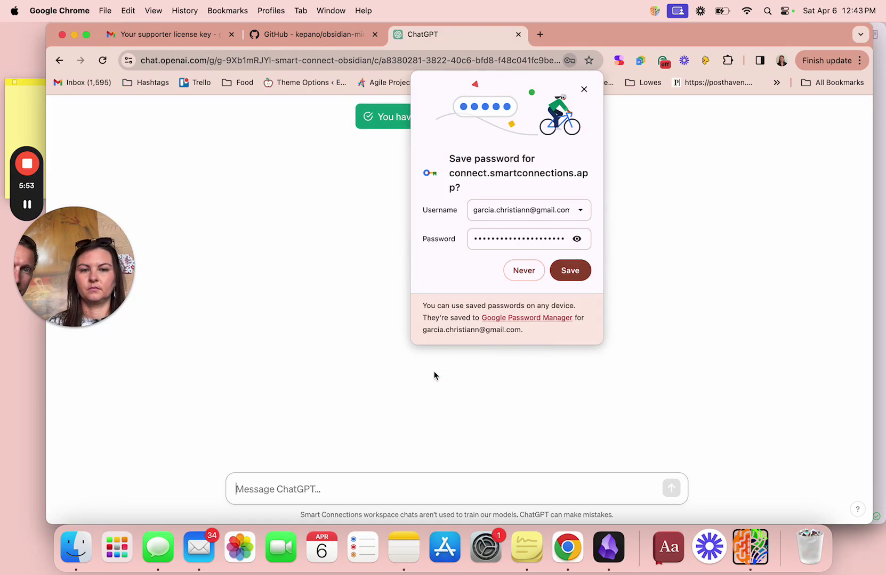
left_click(570, 270)
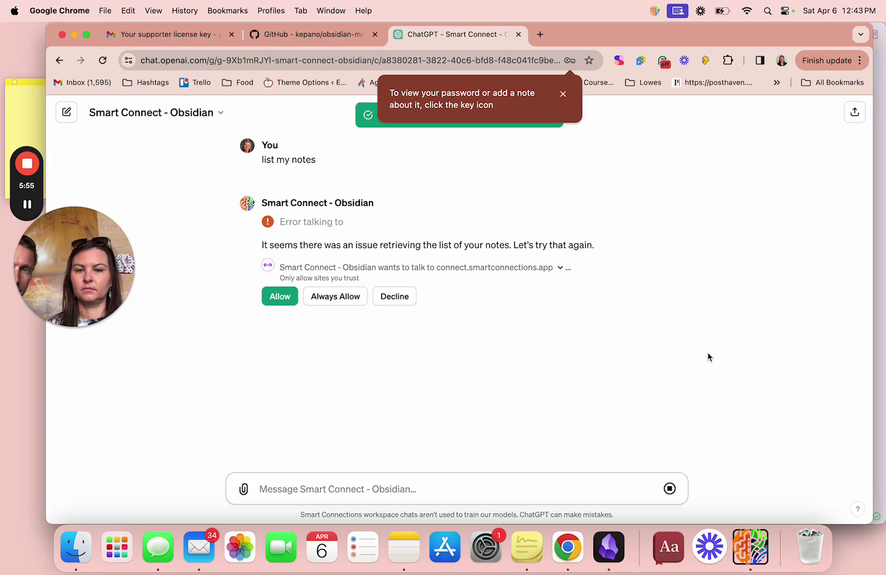
Dismiss Chrome's password tip and always allow the GPT to reach connect.smartconnections.app.
left_click(562, 94)
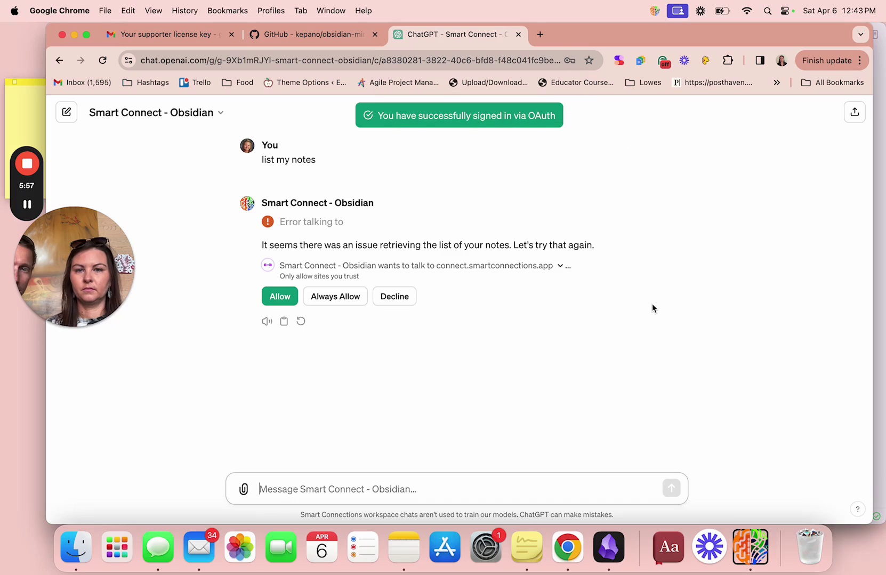
left_click(331, 299)
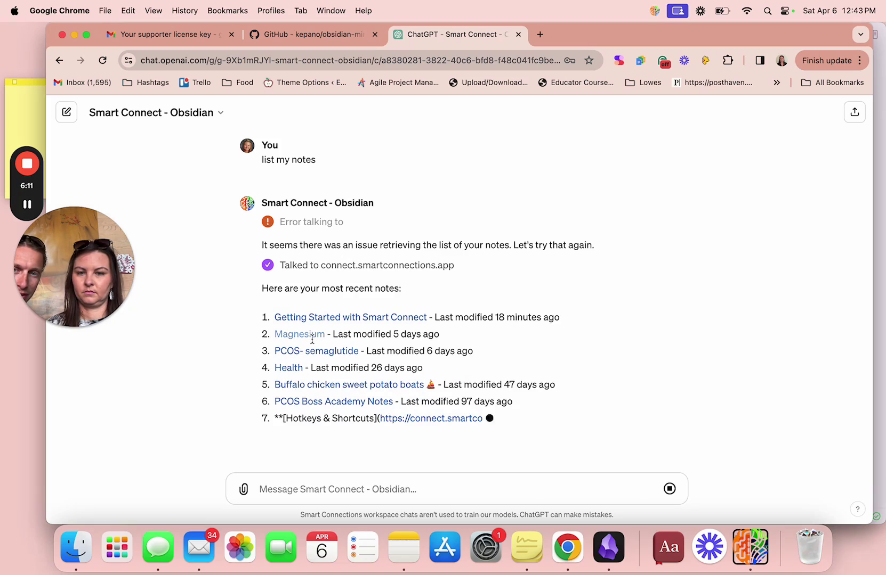
Open the Health note in Obsidian from the GPT's link, always allowing the site to open Obsidian.
left_click(293, 341)
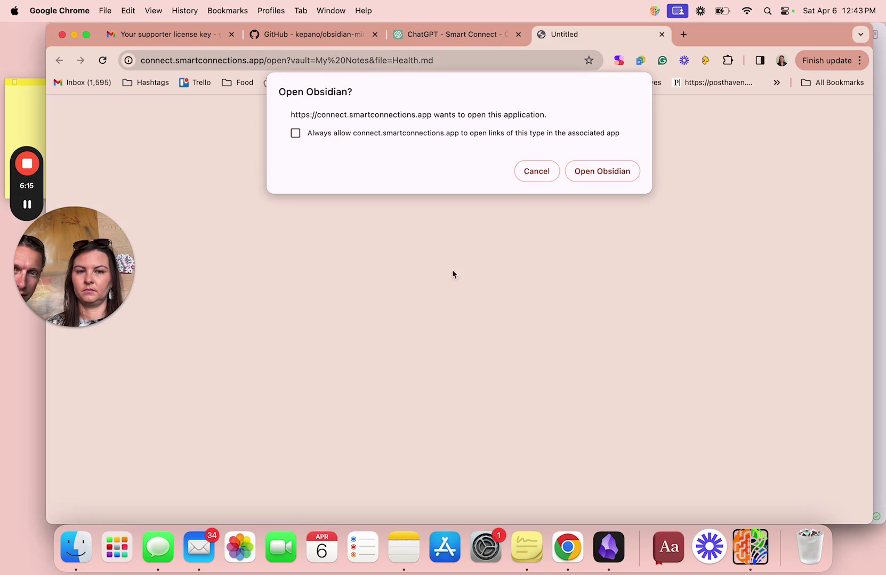
left_click(412, 136)
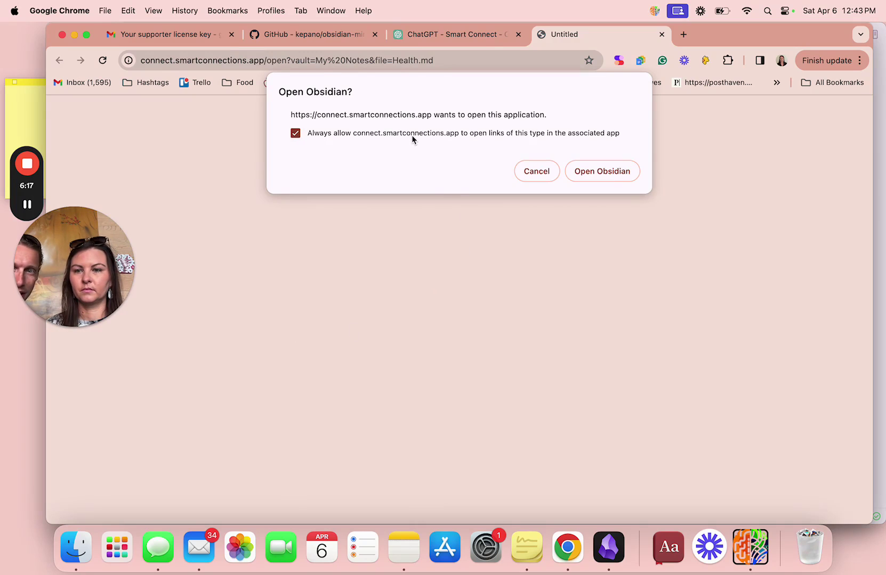
left_click(590, 172)
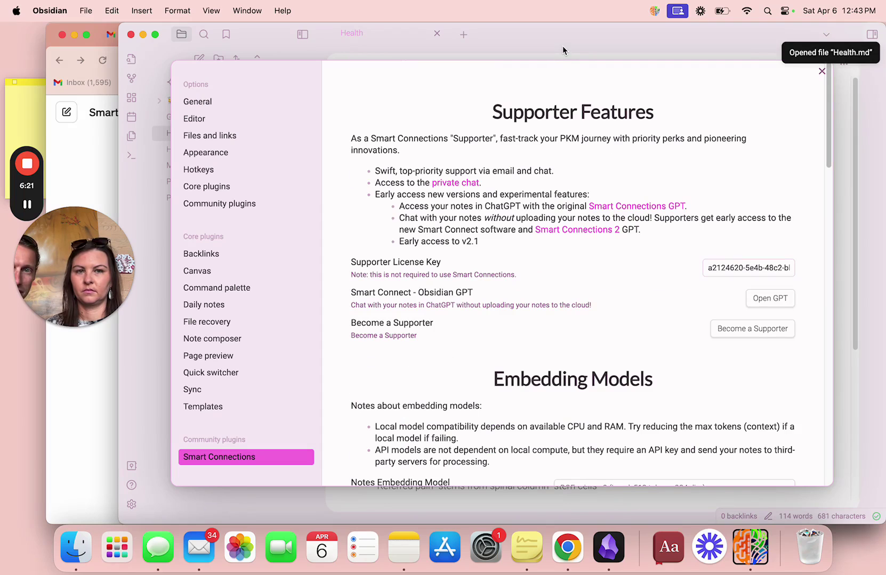
Close the settings modal, go back to Getting Started with Smart Connect, and return to ChatGPT.
left_click(821, 71)
left_click_drag(858, 173, 837, 170)
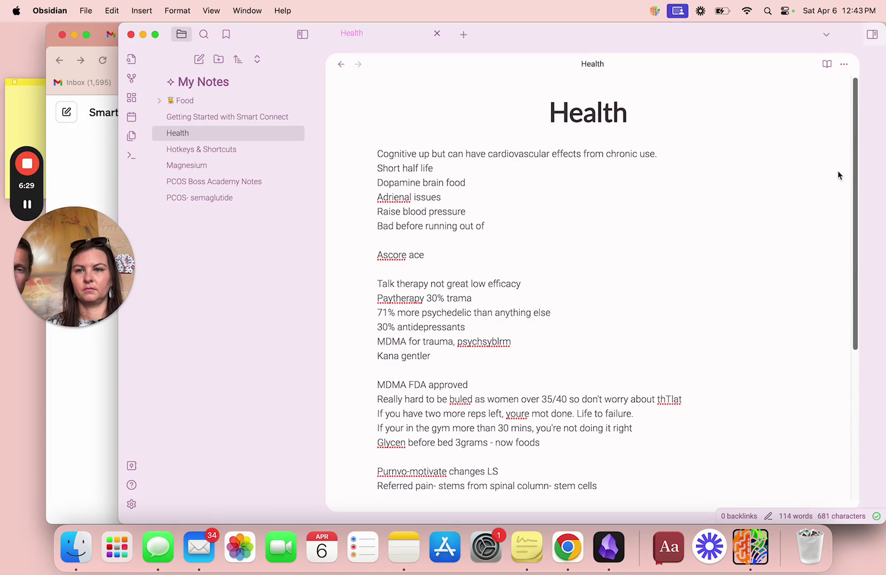
left_click(341, 63)
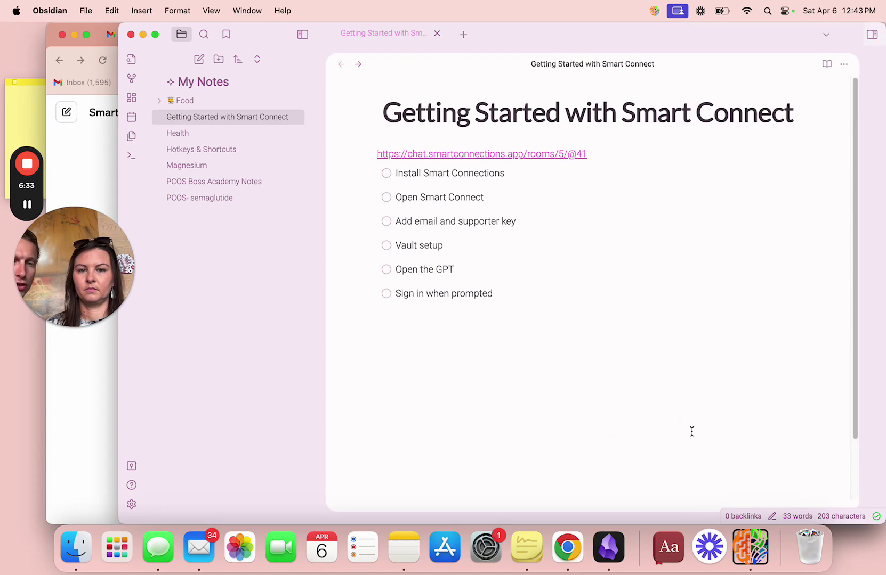
key("super+Tab")
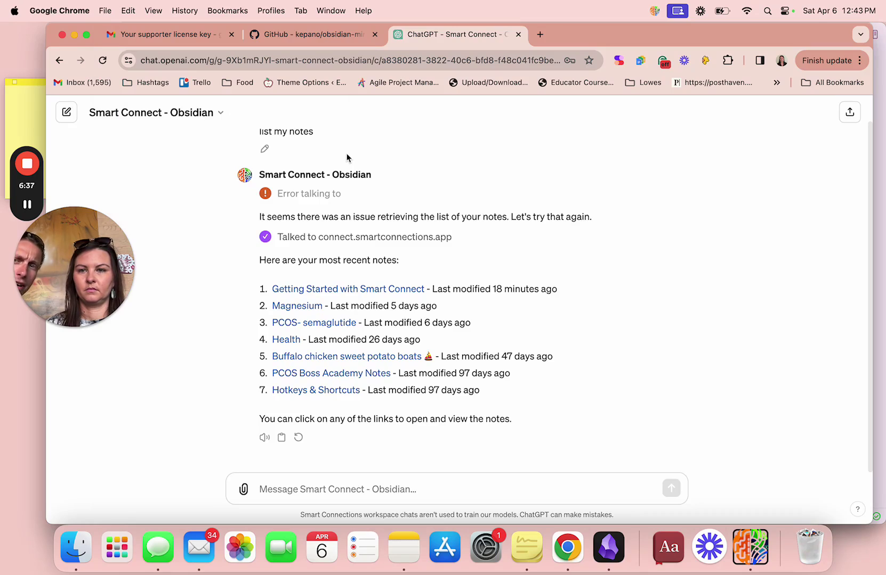
Send the GPT the message 'Give me organization ideas for my new obsidian vault'.
left_click(405, 483)
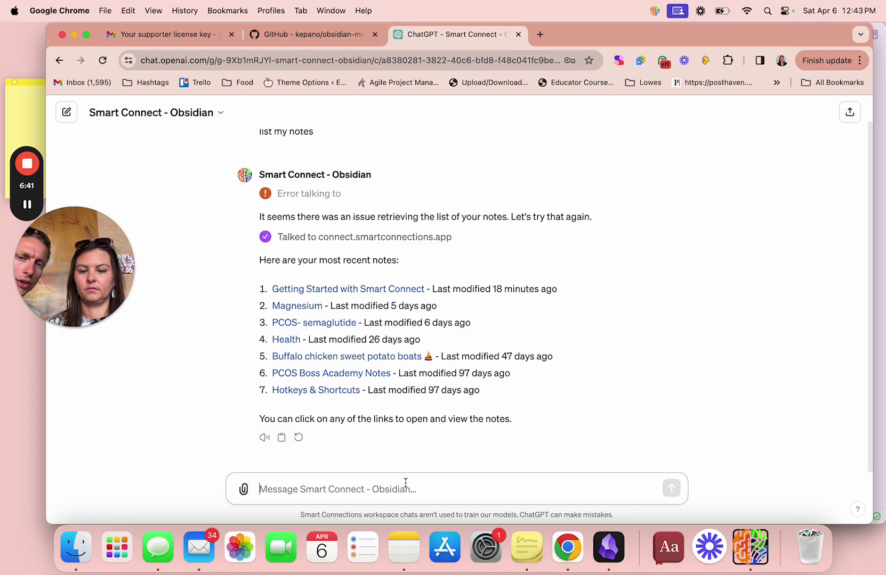
type("H")
key("BackSpace")
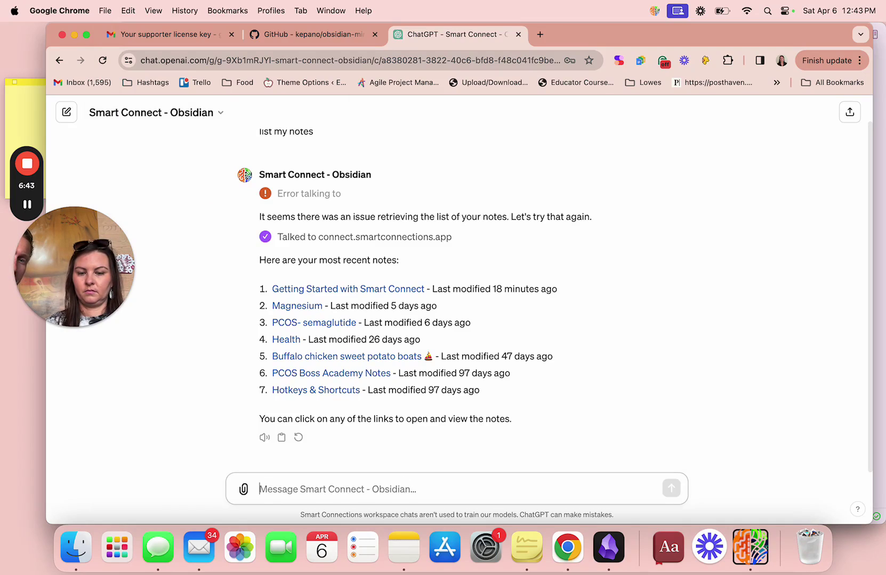
type("Give ne =")
key("BackSpace")
key("BackSpace")
key("BackSpace")
key("BackSpace")
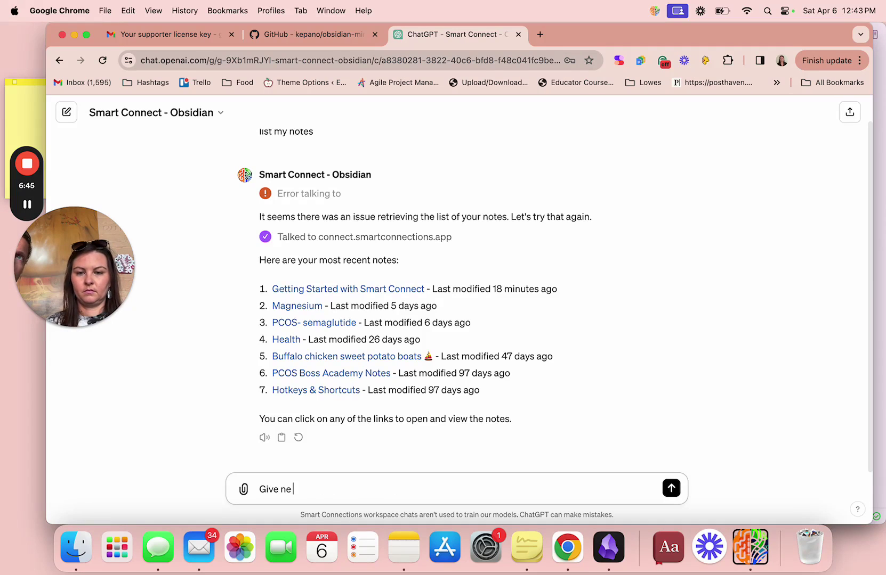
type("me o")
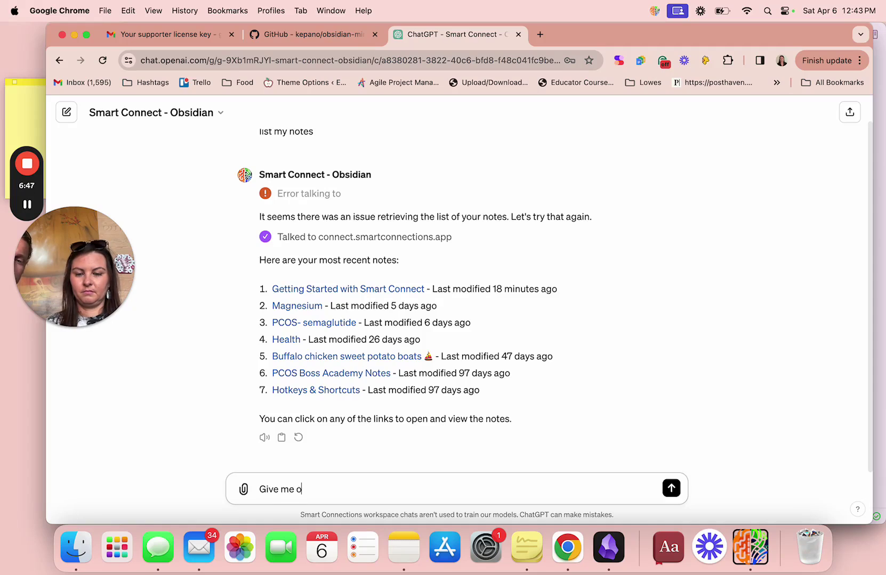
type("rganization ")
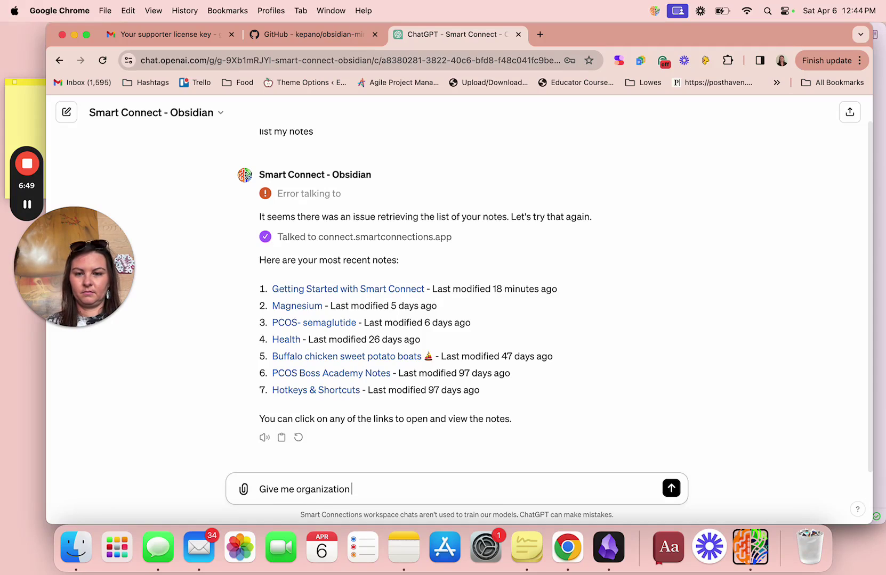
type("ideas for my new")
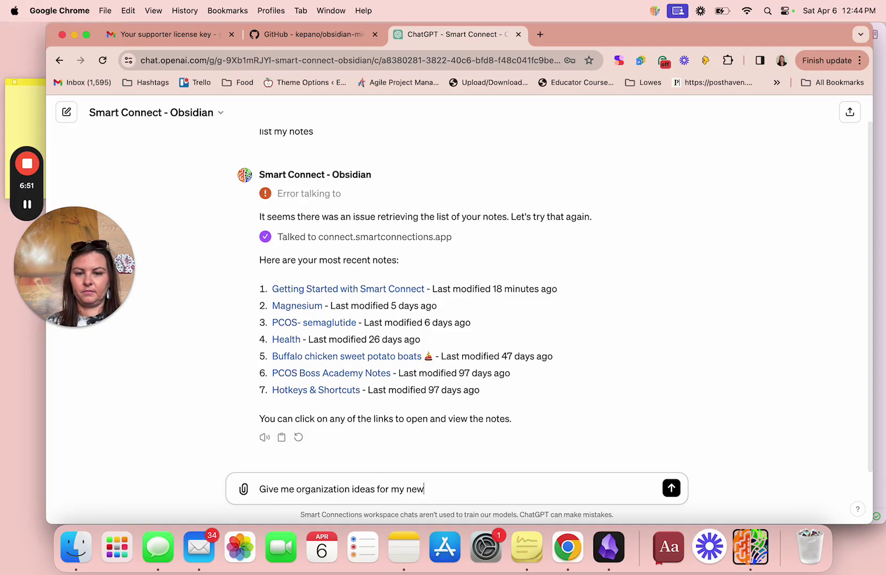
type(" ob")
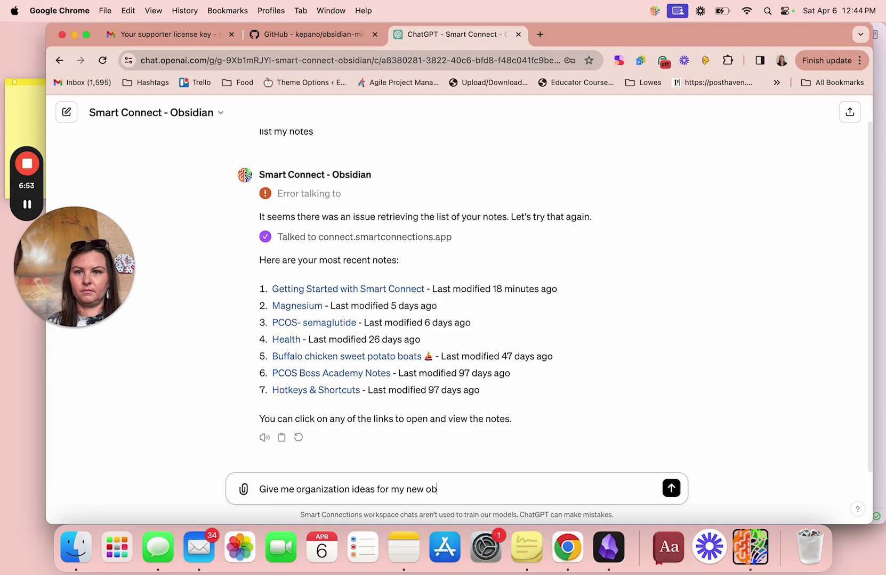
type("sidian vak")
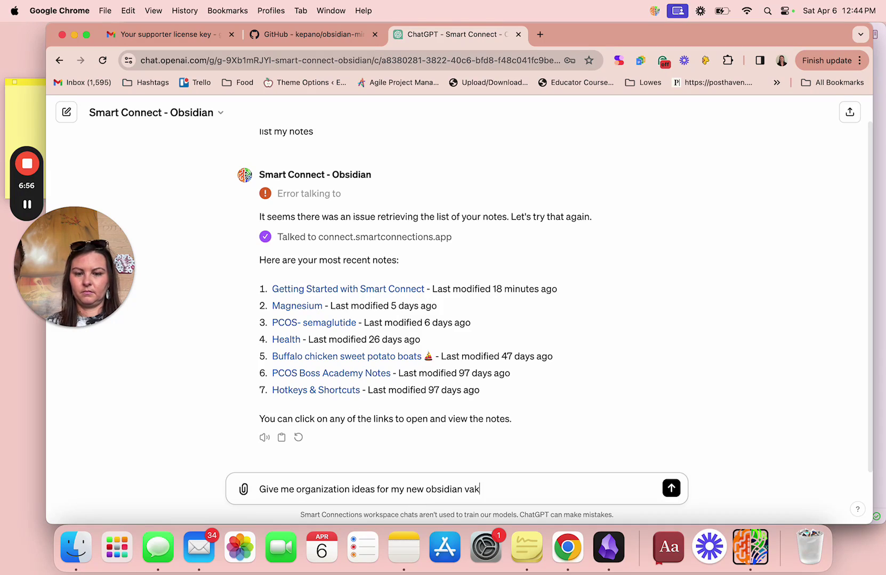
key("BackSpace")
type("ult")
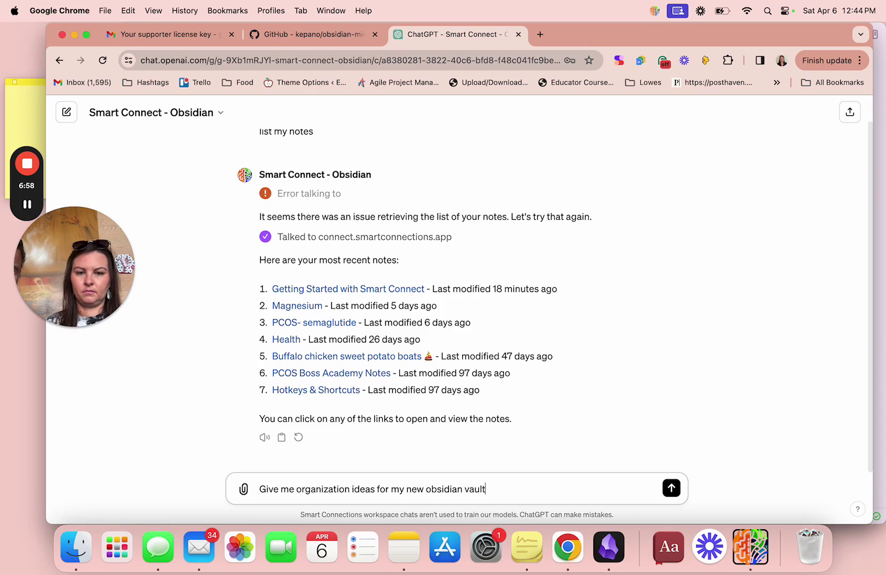
key("Return")
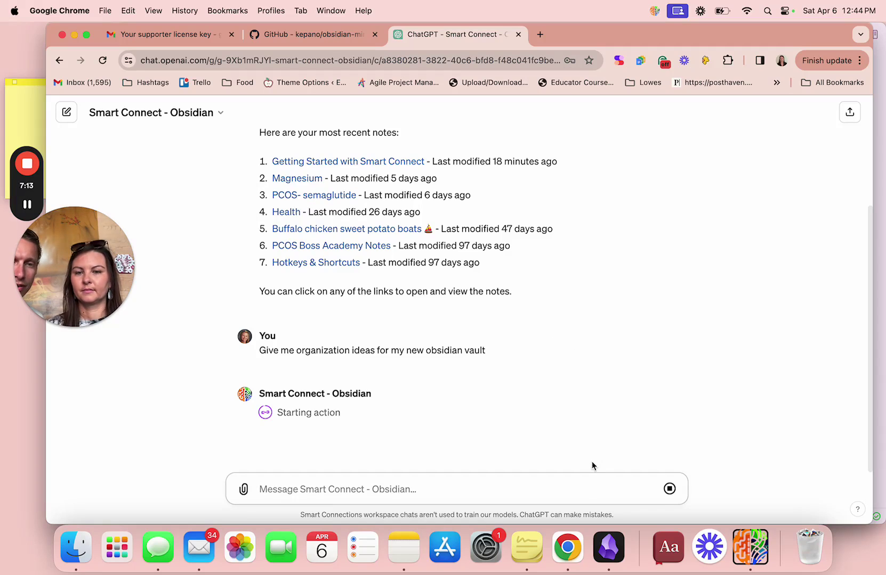
Check Smart Connect's console log for the create-note request, then return to the ChatGPT reply.
left_click(750, 547)
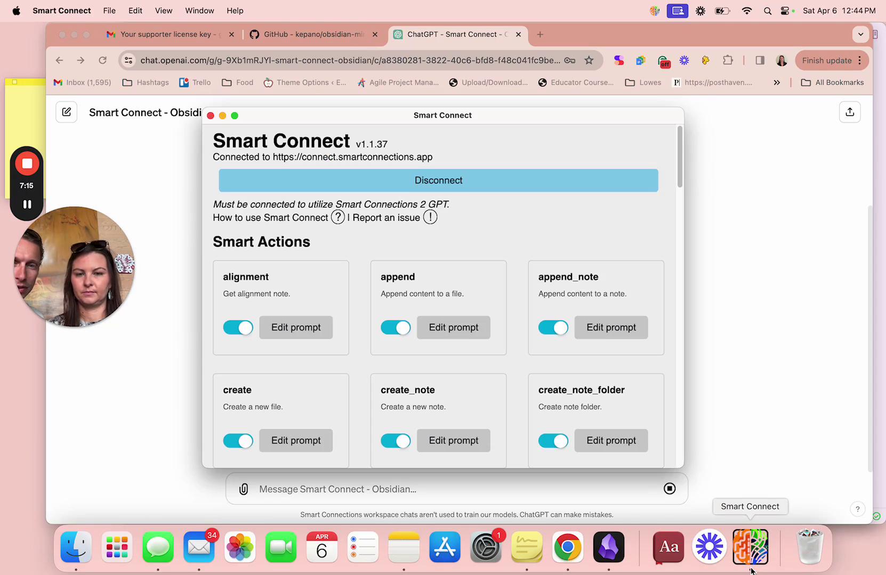
scroll(570, 403, "down", 15)
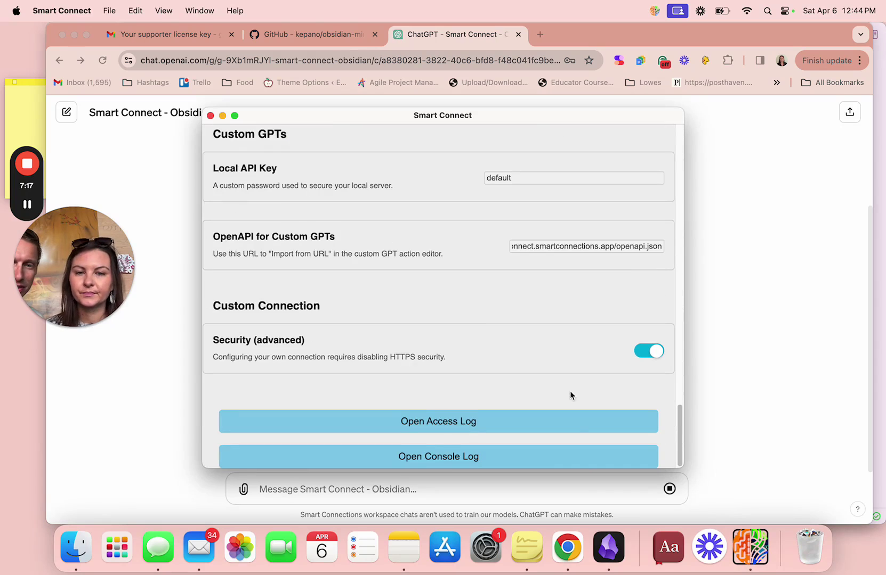
left_click(564, 457)
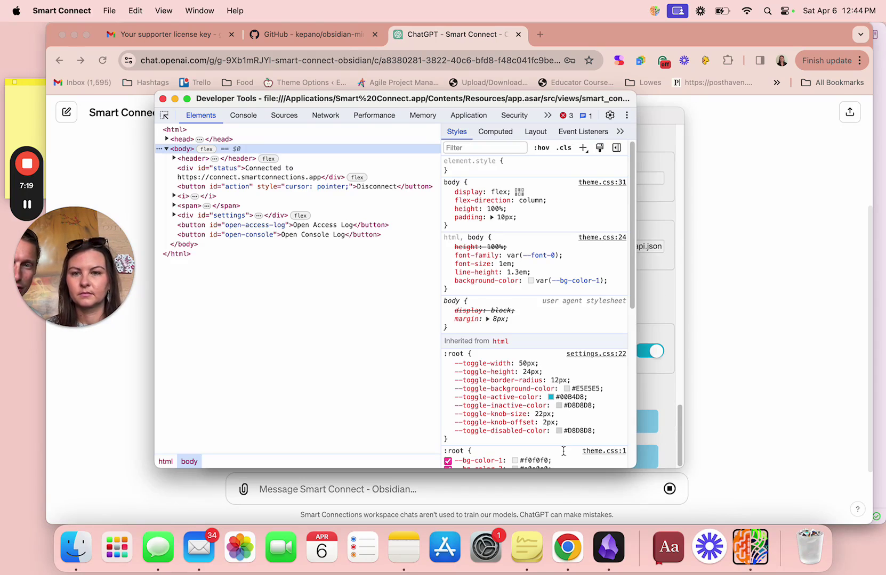
left_click(241, 118)
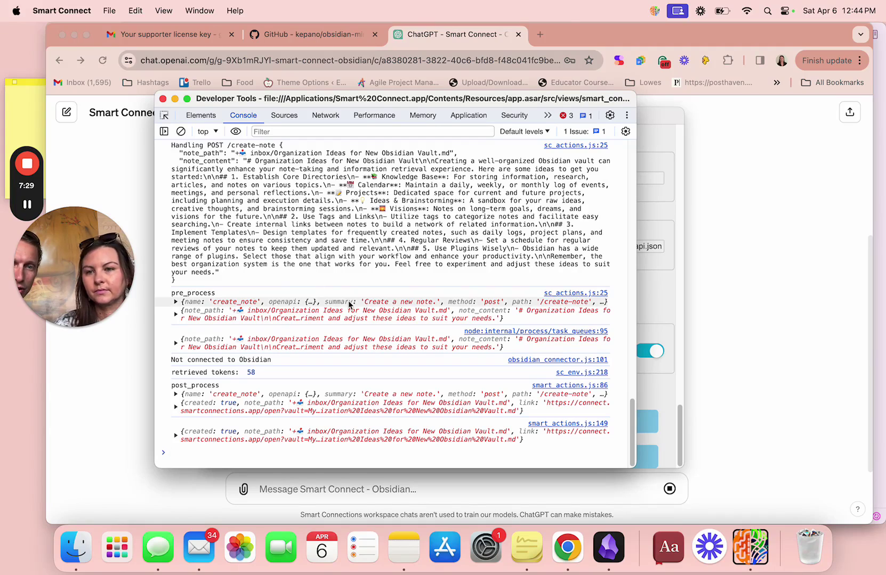
left_click(729, 438)
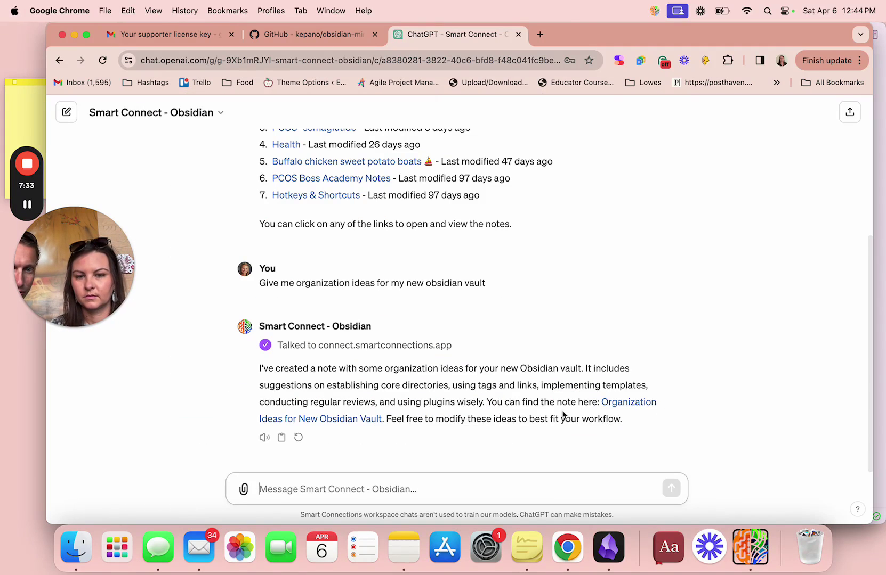
Open 'Organization Ideas for New Obsidian Vault' in Obsidian, skim its sections, then return to ChatGPT's message box.
left_click(622, 404)
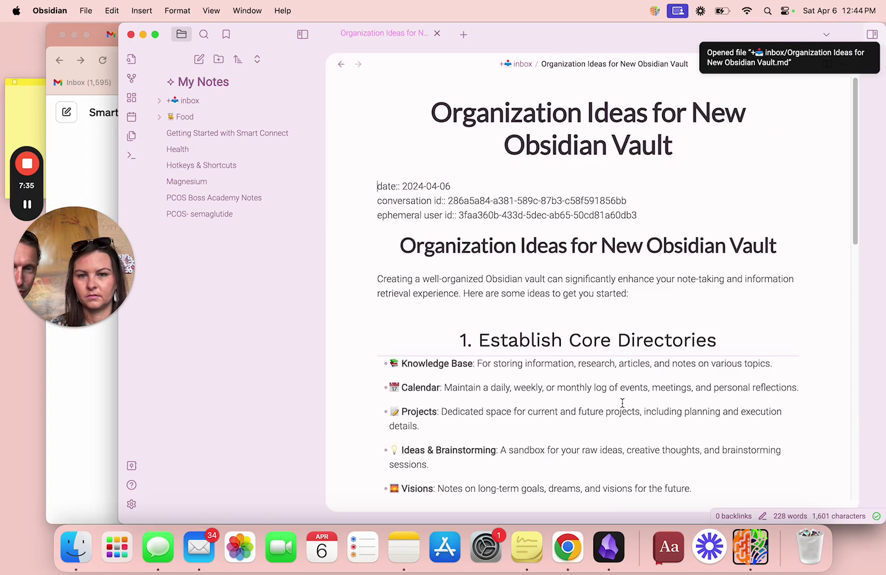
scroll(622, 403, "down", 6)
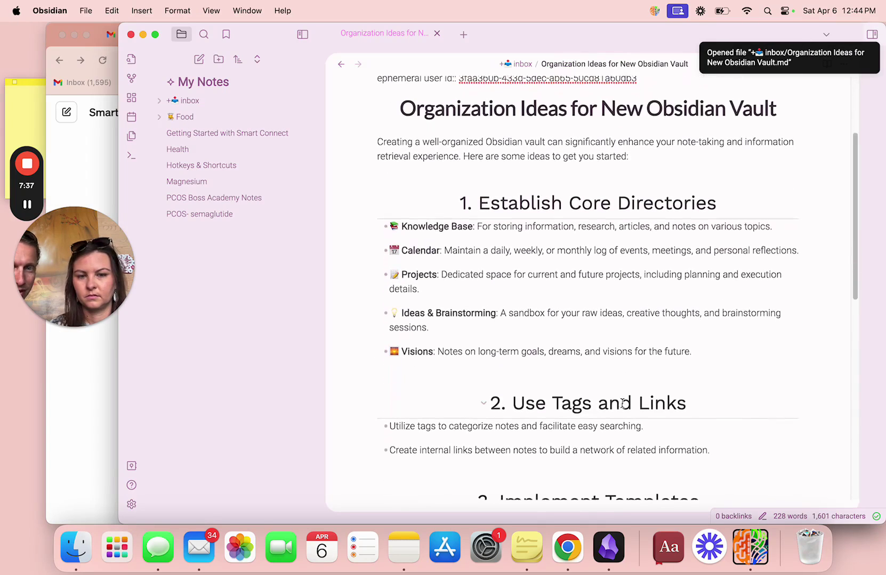
scroll(621, 404, "down", 15)
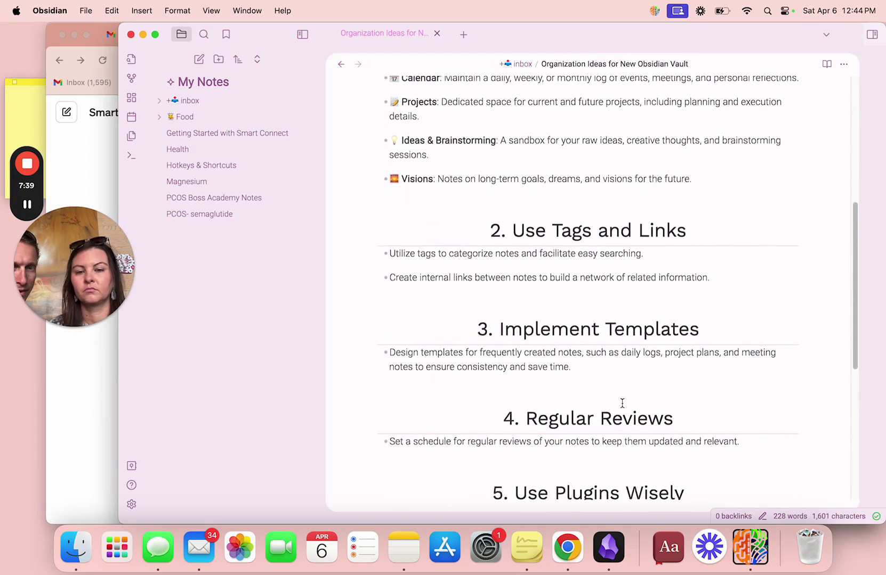
scroll(622, 404, "up", 20)
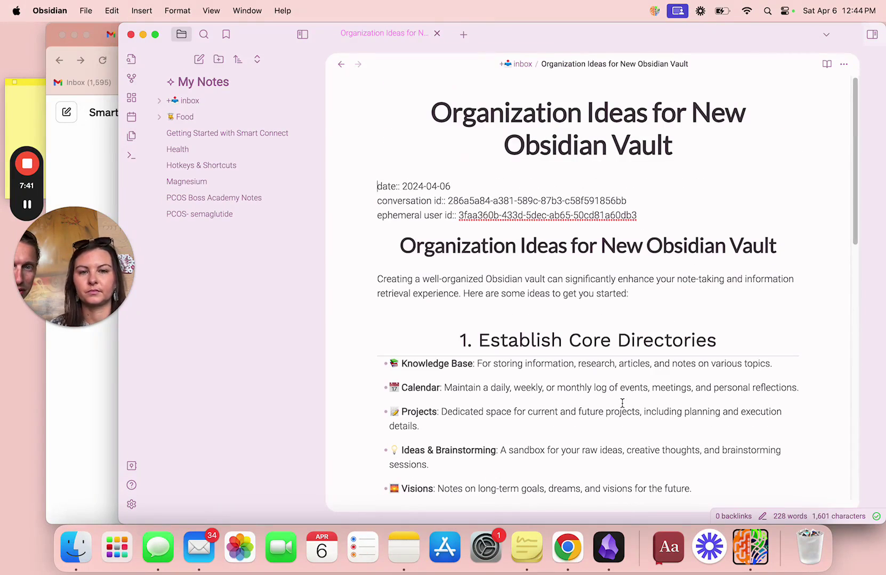
left_click(569, 546)
left_click(515, 485)
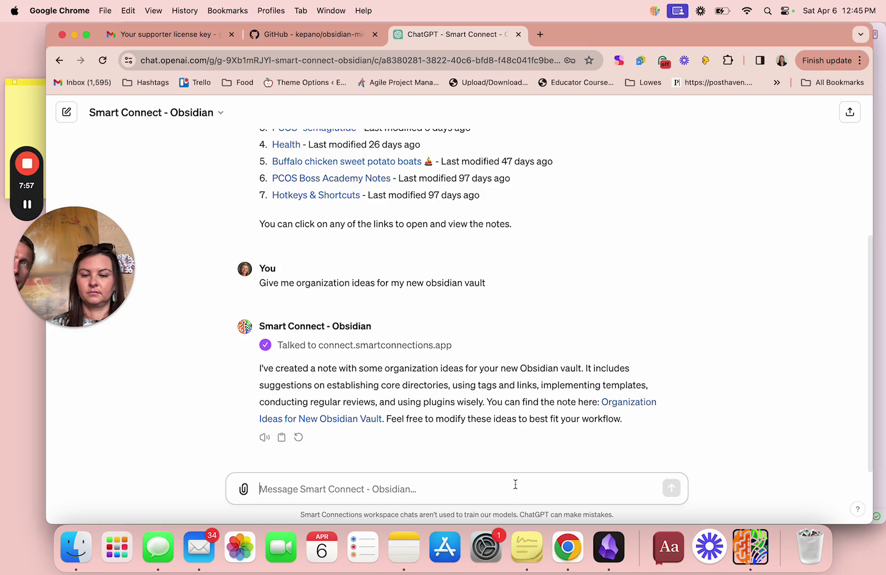
Send 'create PARA folders in my vault' to the GPT, then bring Smart Connect forward.
type("crea")
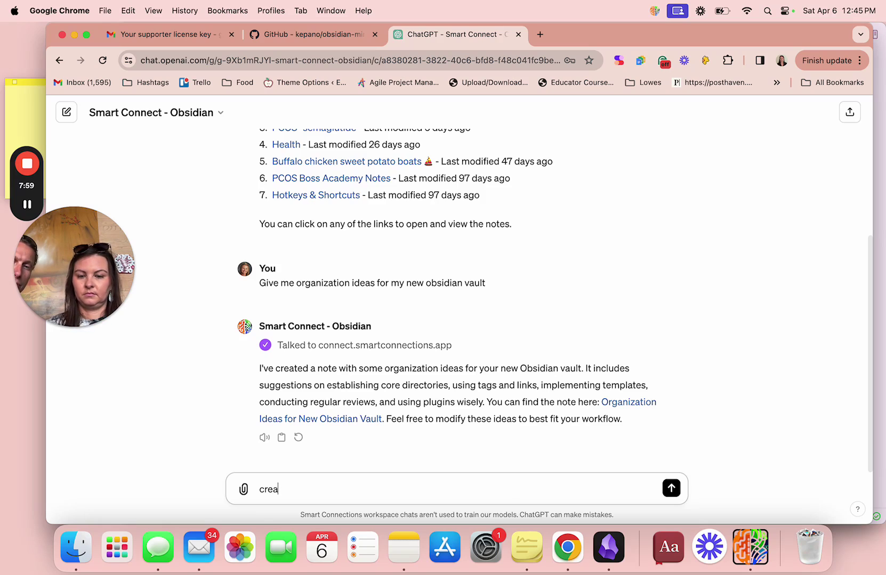
type("te PARA fo")
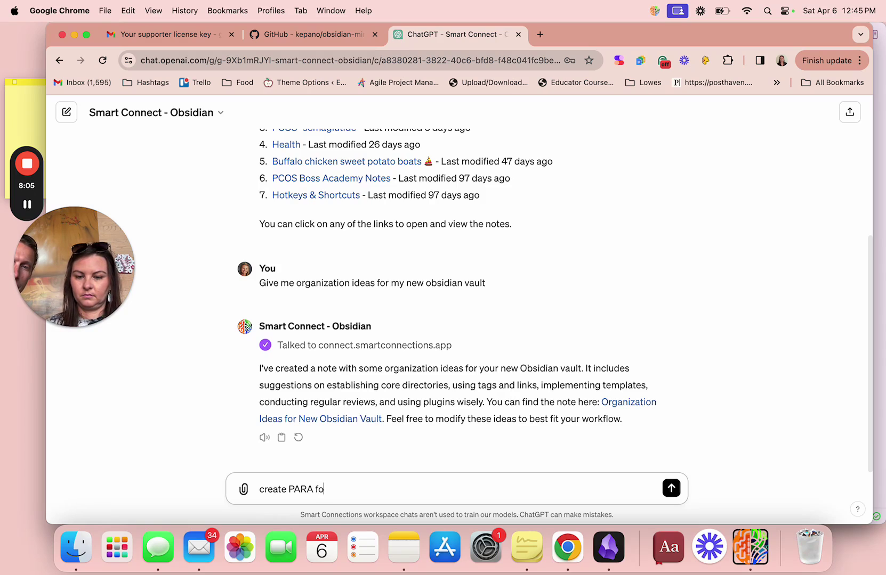
type("lders in my v")
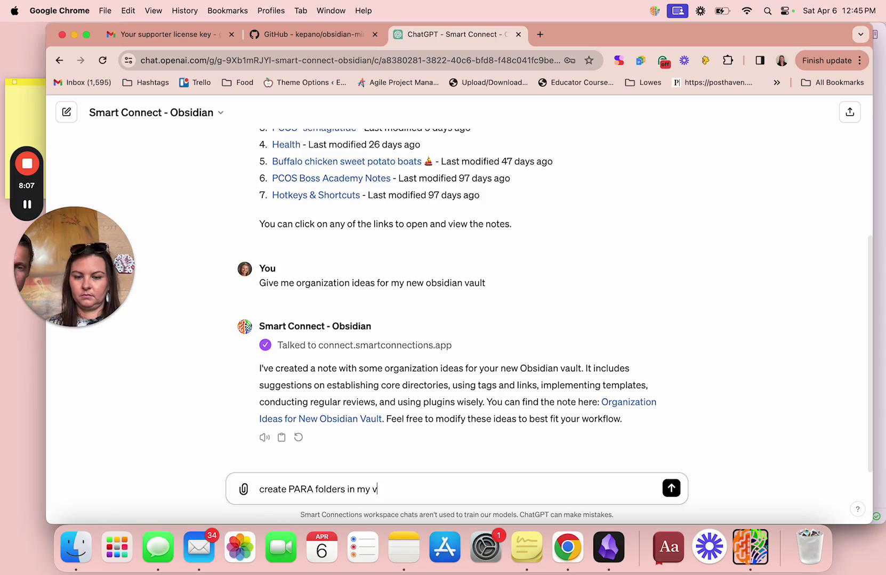
type("aukt")
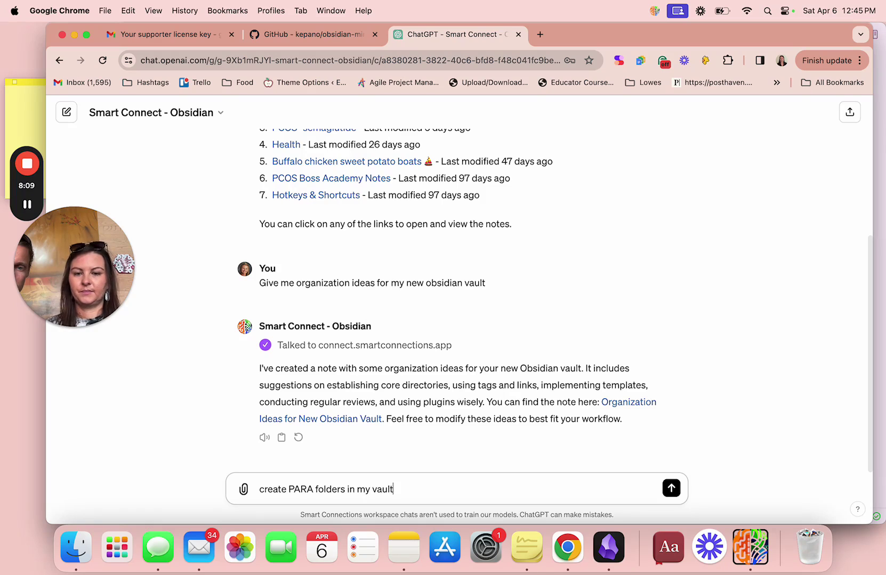
key("Return")
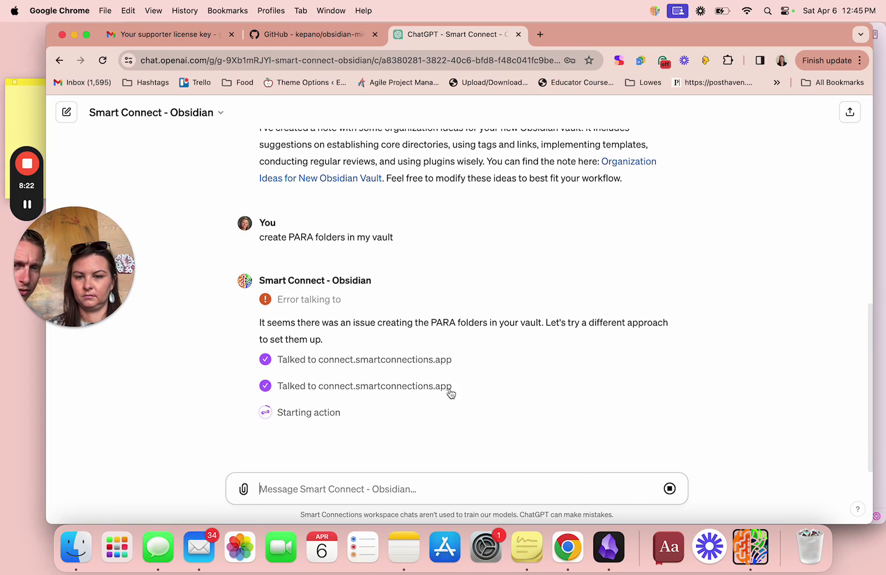
left_click(740, 543)
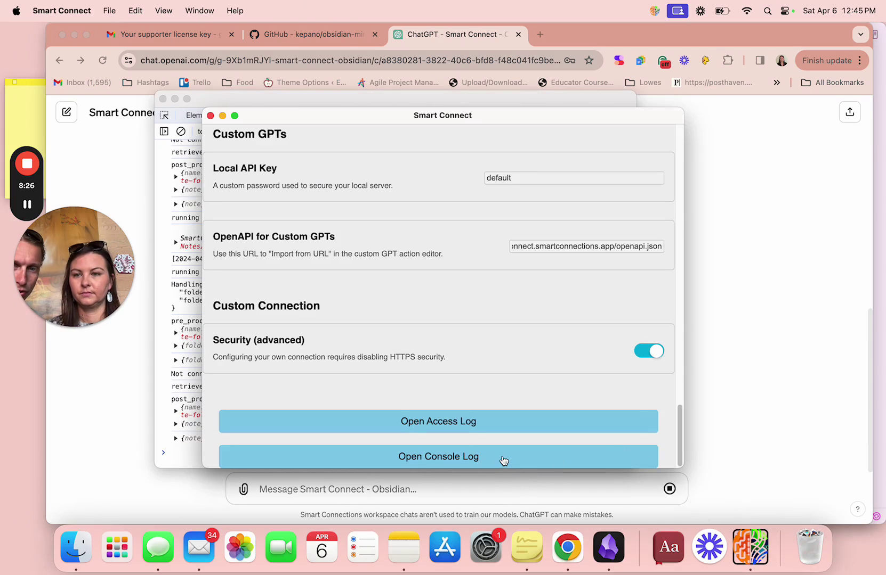
Scroll Smart Connect's console log to check the create-note-folder requests for the four PARA folders.
left_click(181, 437)
scroll(181, 434, "up", 10)
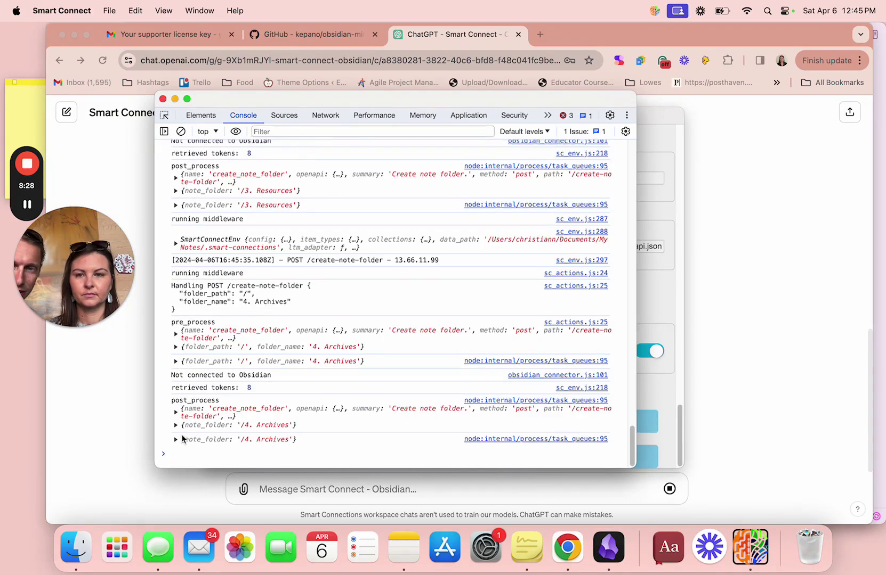
scroll(182, 442, "up", 10)
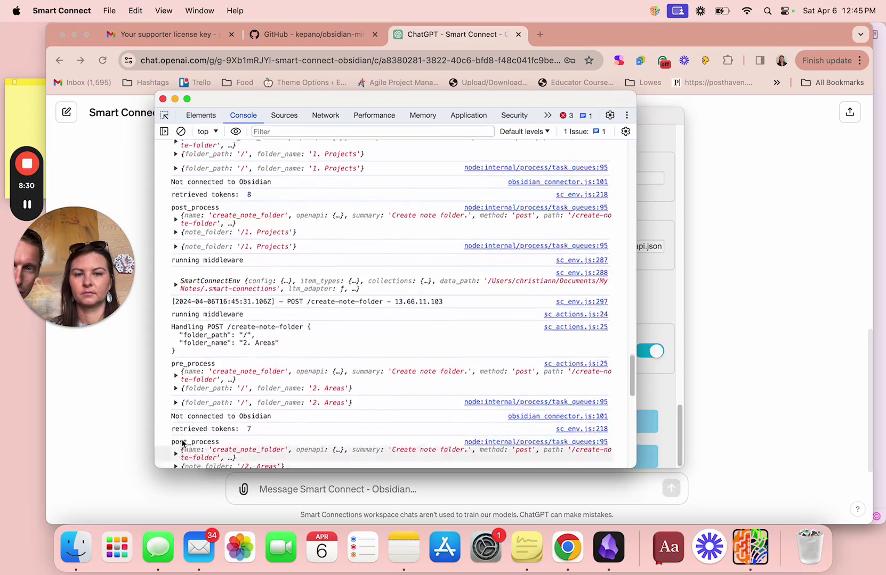
scroll(182, 443, "down", 20)
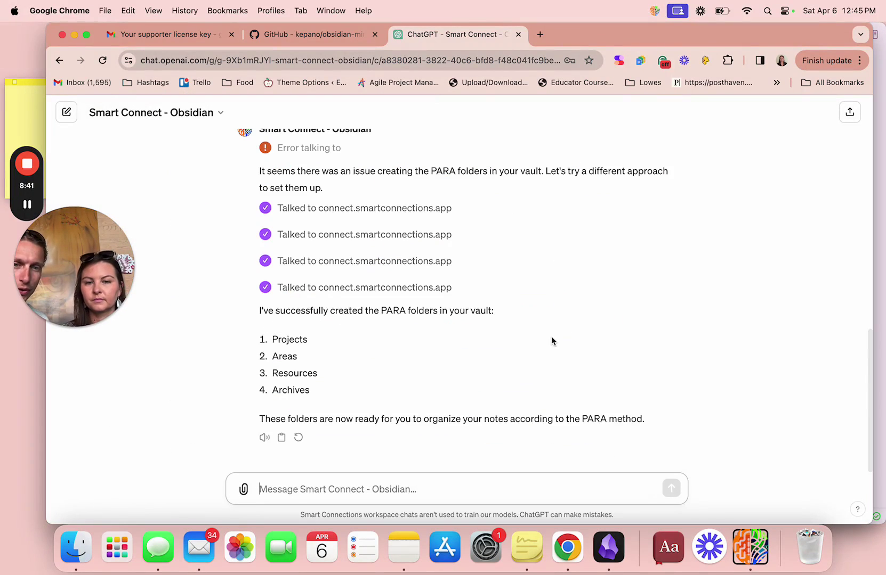
Check Obsidian's file explorer for 1. Projects, 2. Areas, 3. Resources and 4. Archives.
left_click(605, 542)
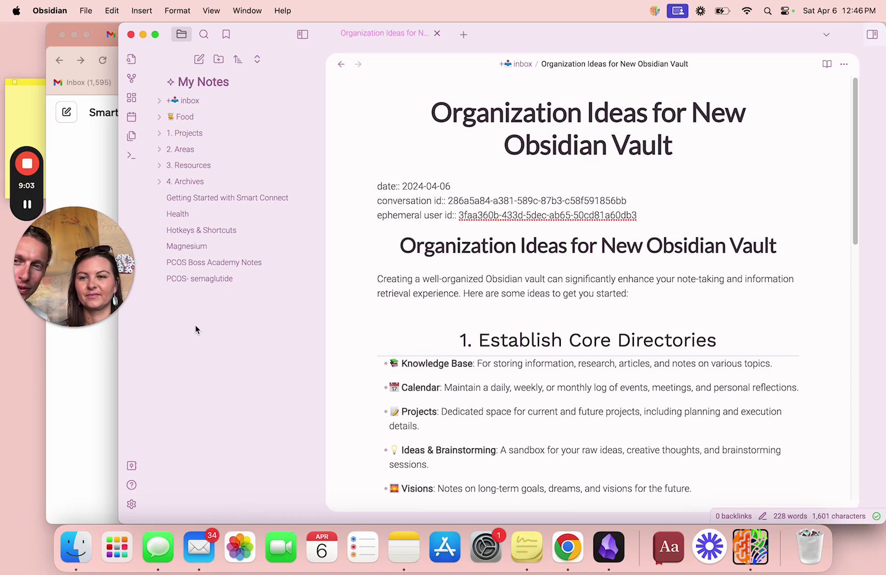
mouse_move(29, 207)
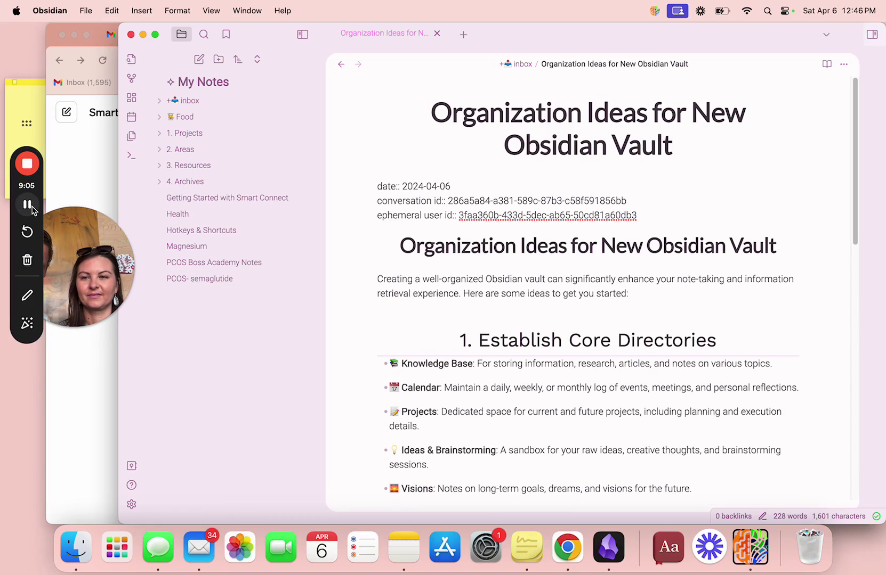